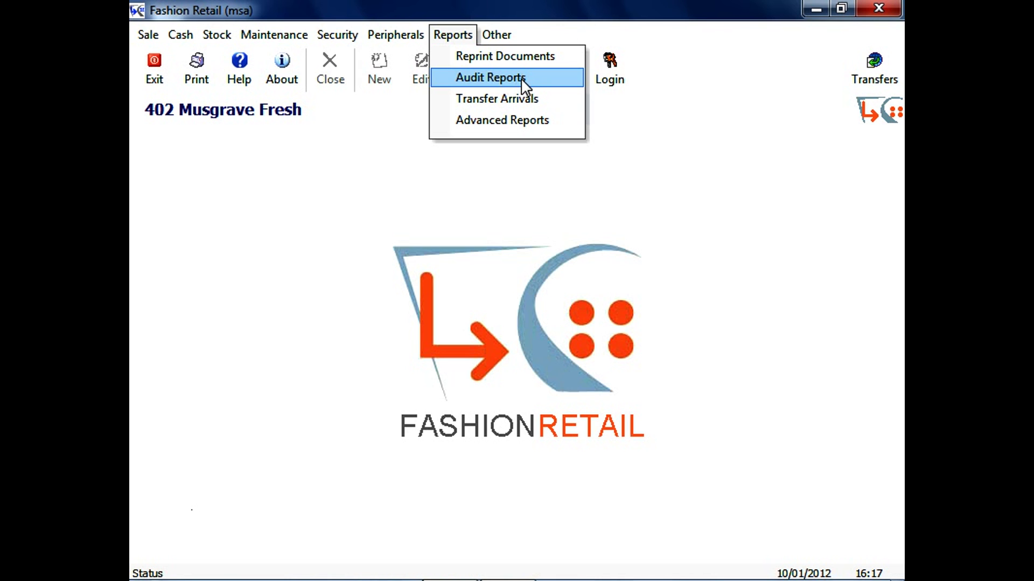
Open the audit reports and view the Daily Sales Audit for the date range 10/01/2012 to 10/01/2012, closing the report when done.
click(525, 86)
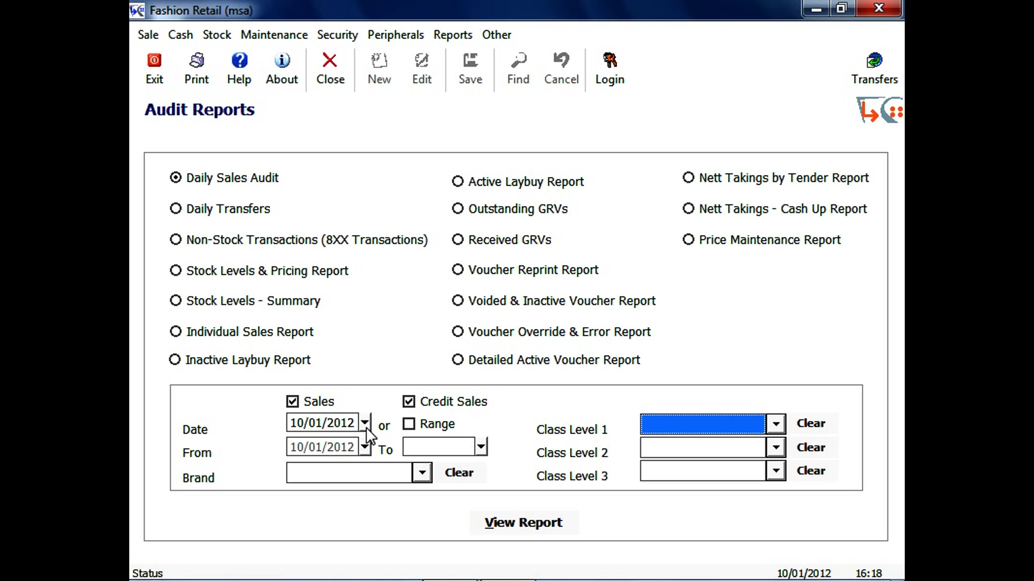
click(409, 424)
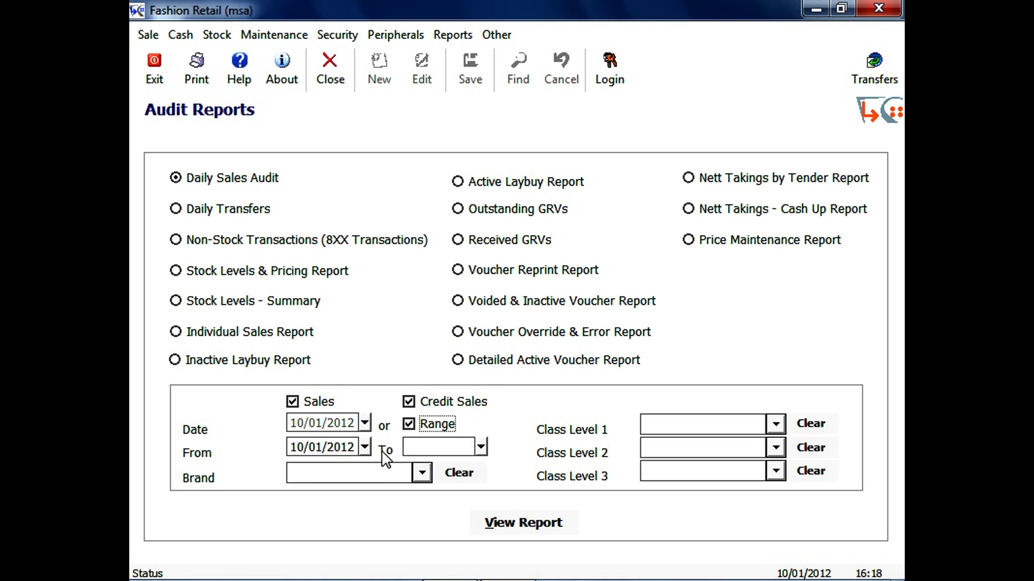
click(365, 447)
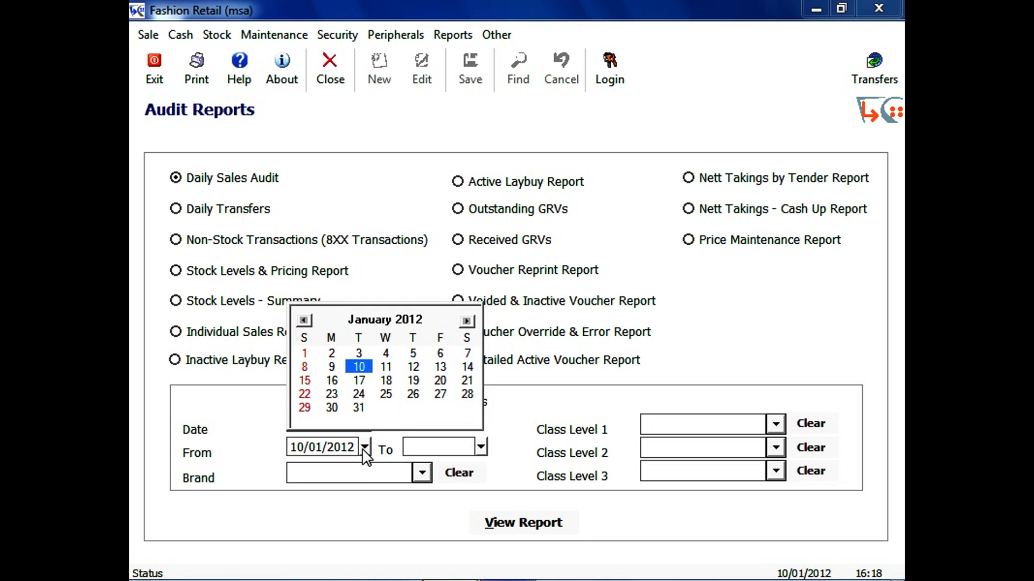
click(357, 365)
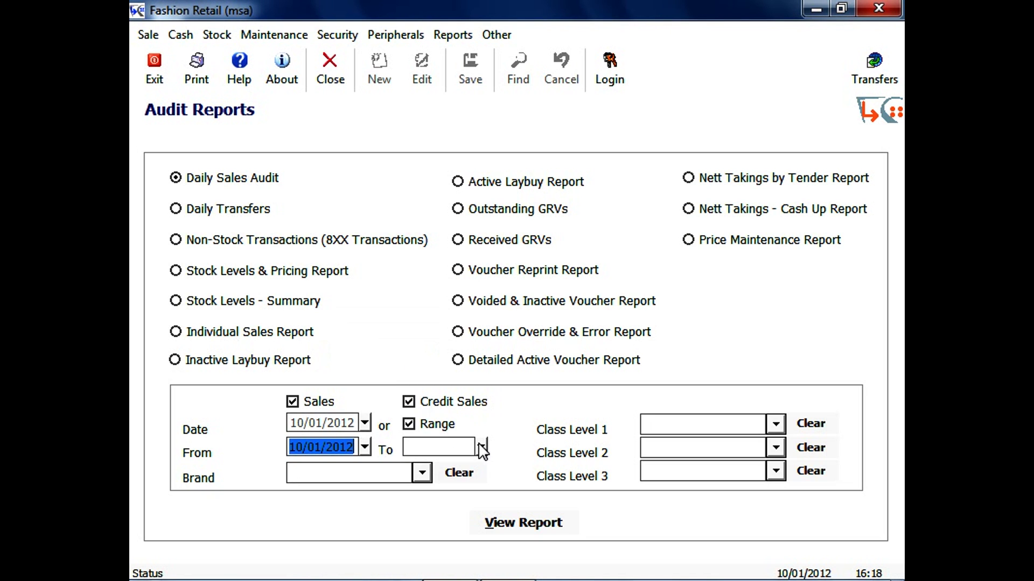
click(480, 446)
click(473, 366)
click(495, 519)
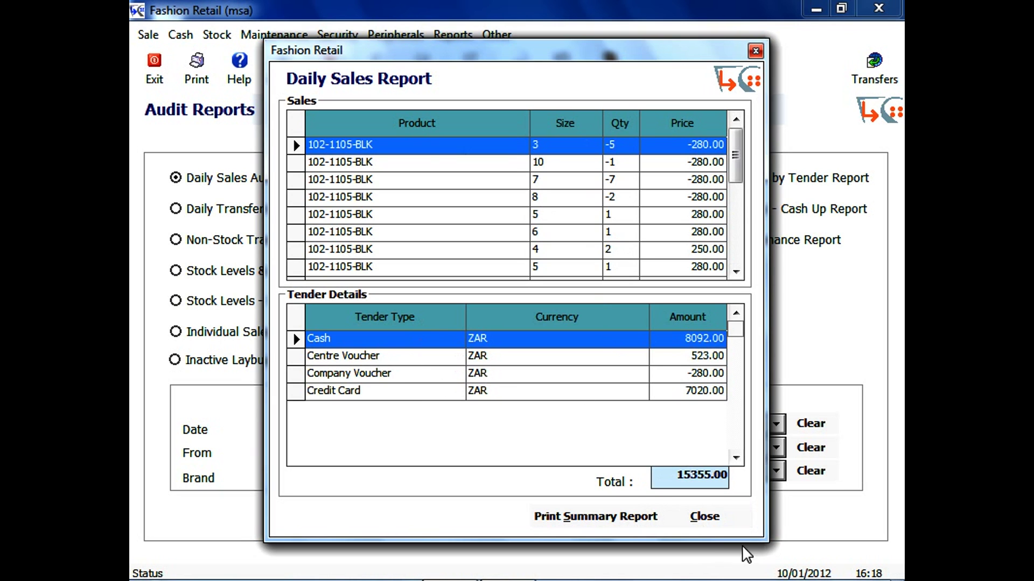
click(726, 530)
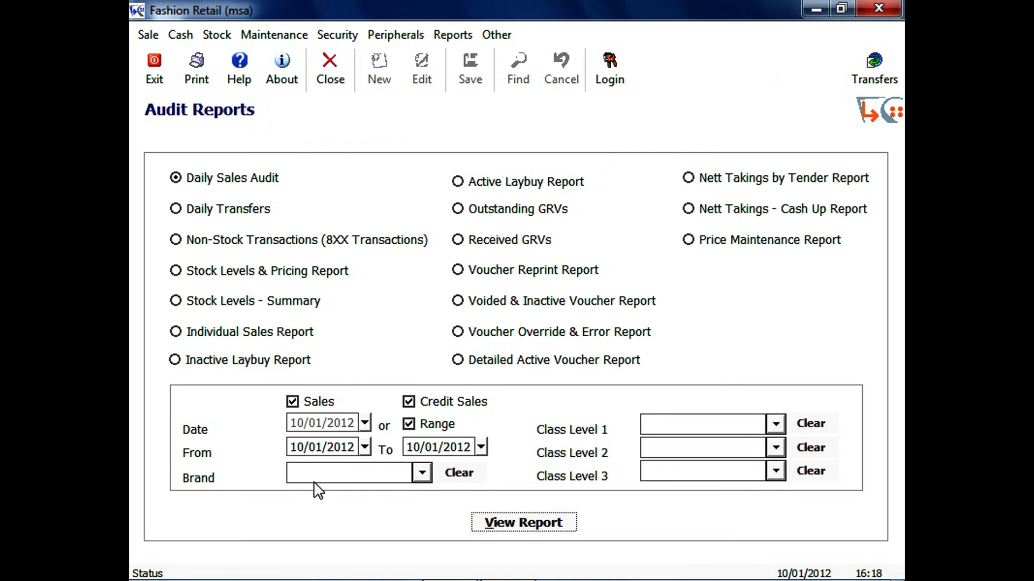
Filter the Daily Sales Audit by the brand Froggie, view the report and close it.
click(422, 473)
click(424, 439)
scroll(421, 441, down, 2)
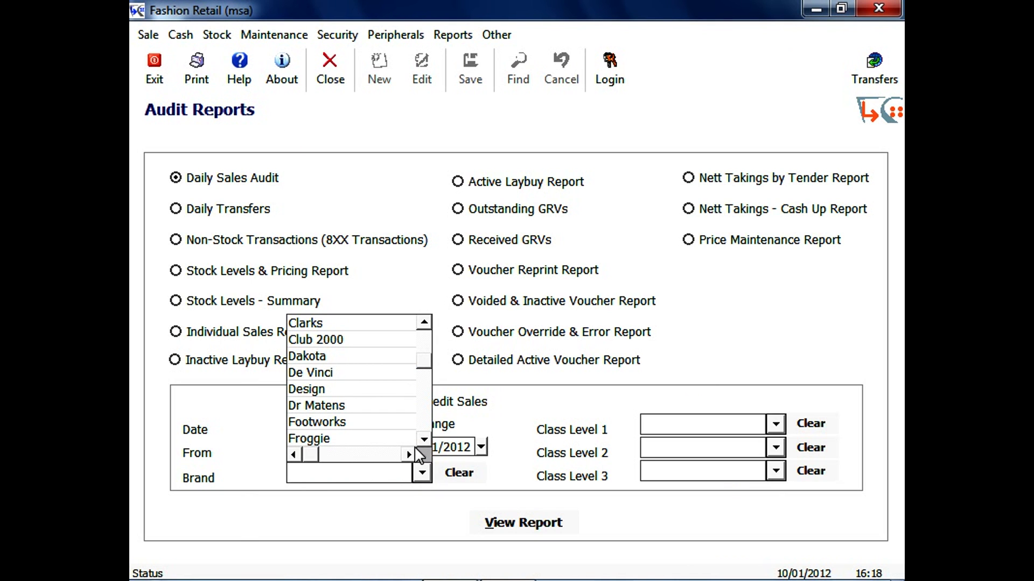
click(424, 439)
click(424, 439)
click(424, 439)
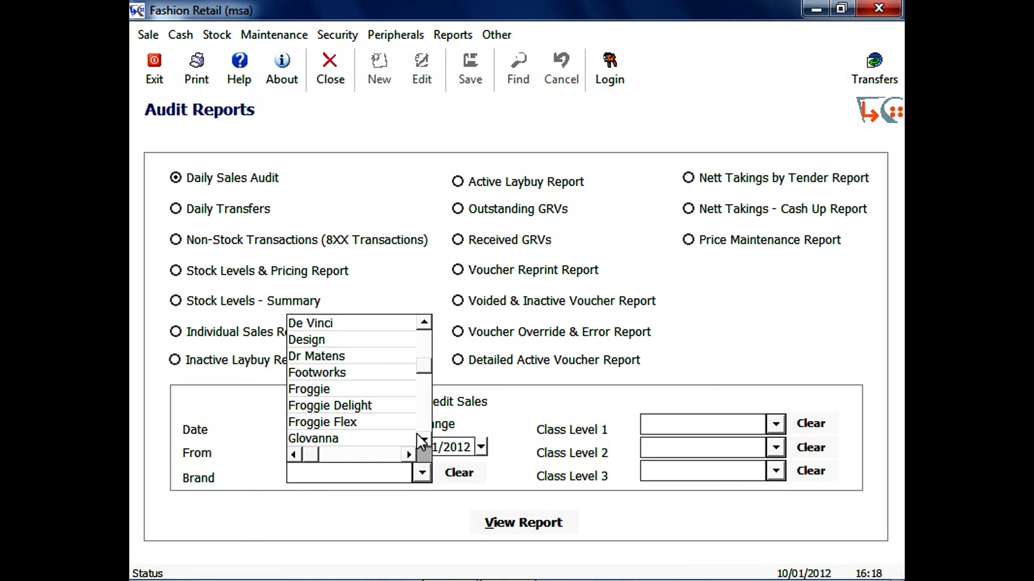
click(402, 393)
click(516, 517)
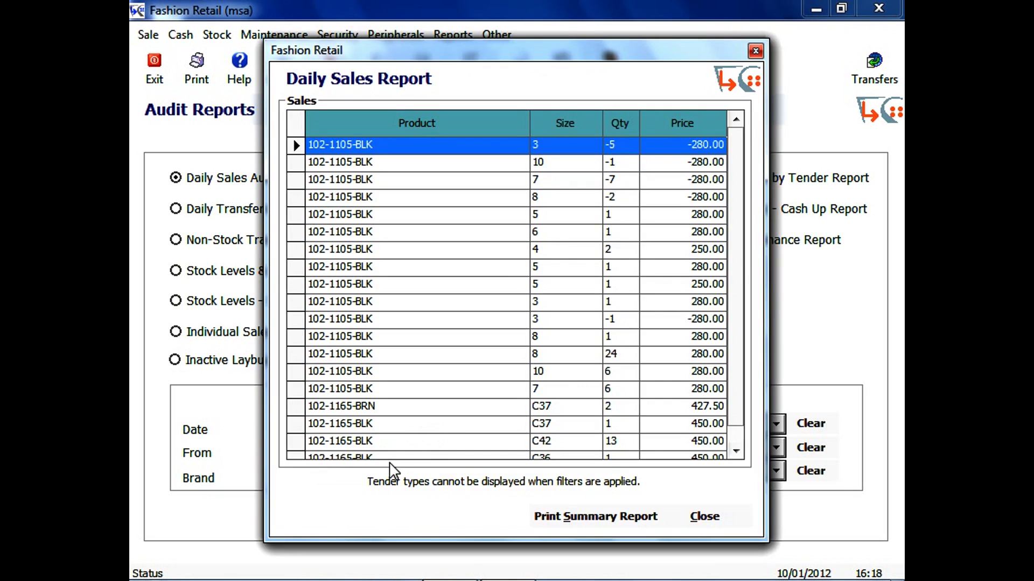
click(708, 522)
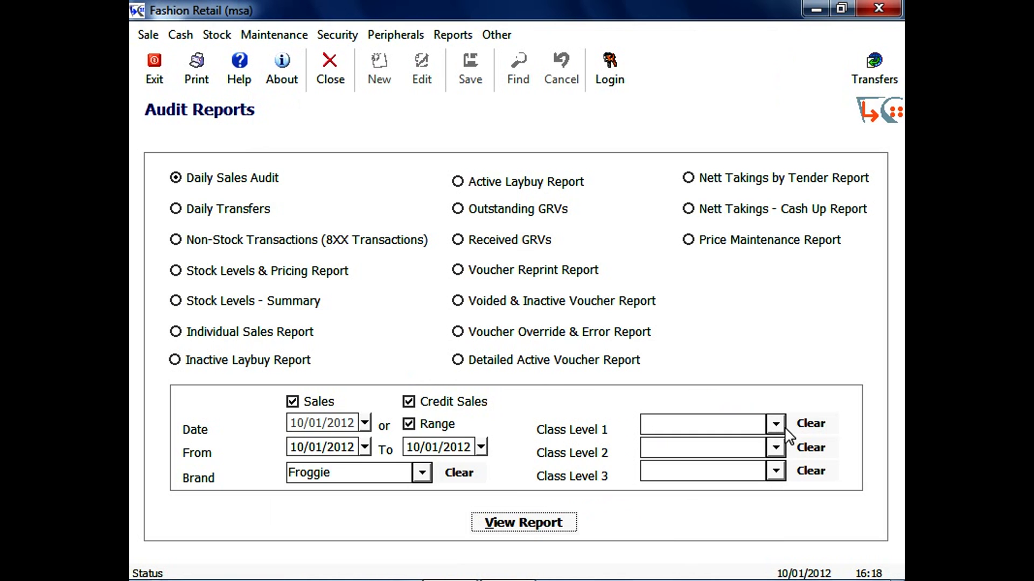
Clear the brand filter and set Class Level 1 to F/Wear and Class Level 2 to Ladies.
click(463, 479)
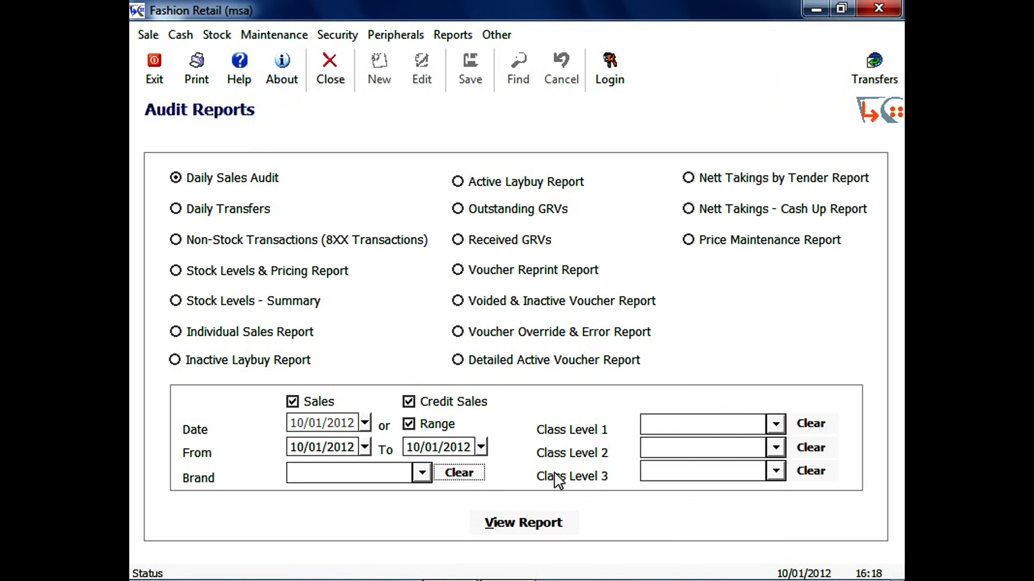
click(774, 424)
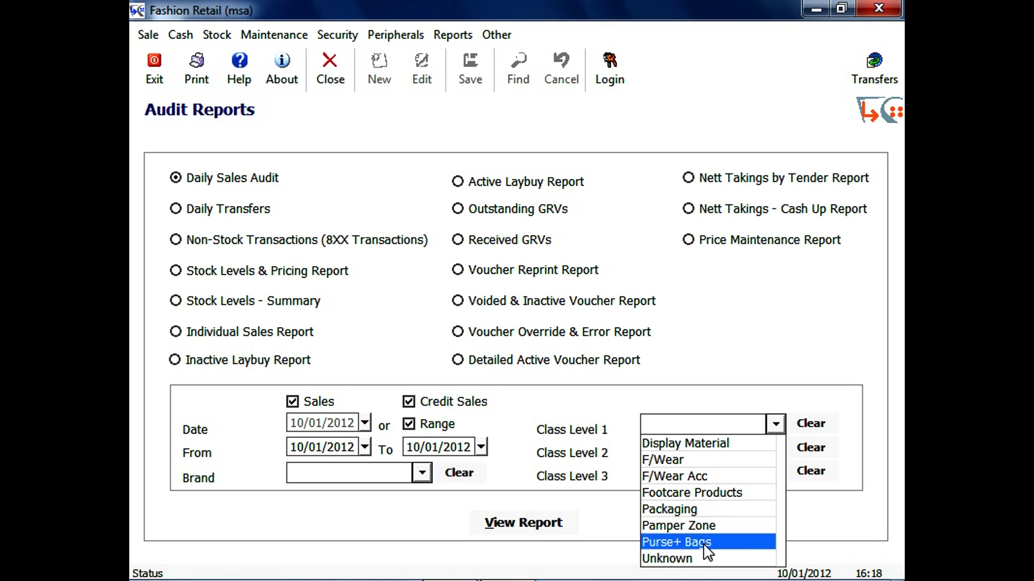
click(706, 459)
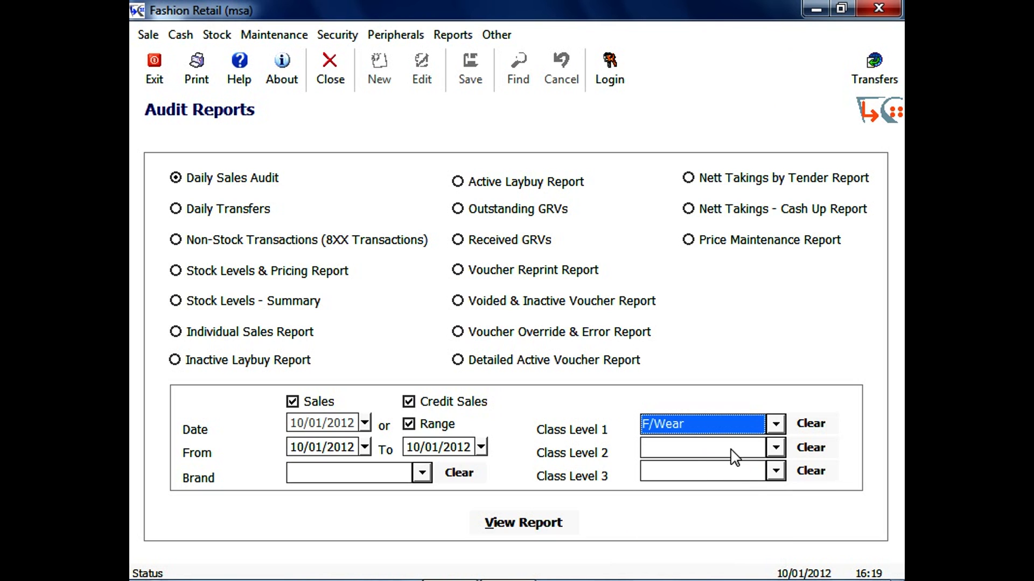
click(775, 450)
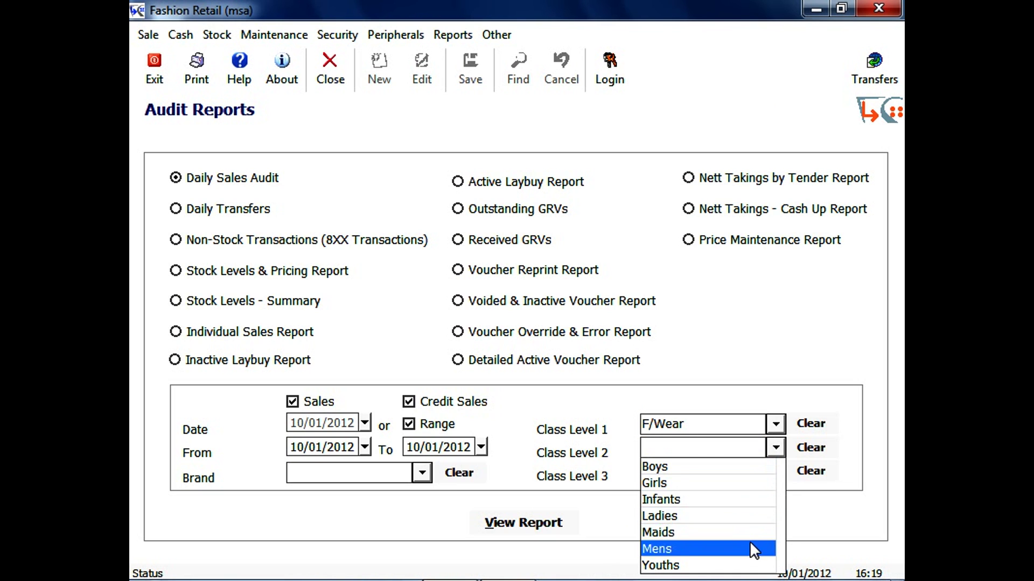
click(754, 516)
click(775, 472)
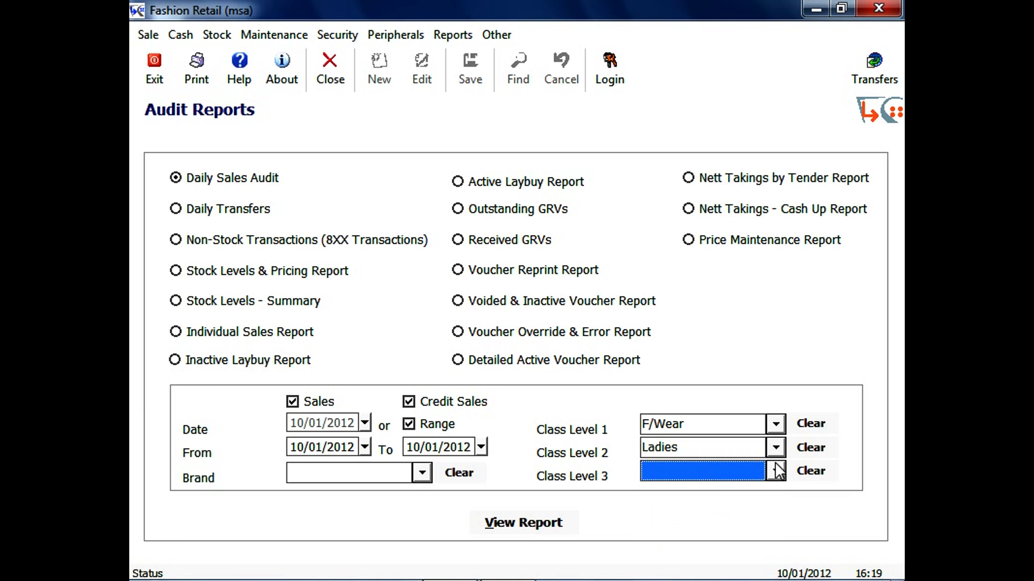
Try Maids, Boys and Girls in turn as Class Level 2, checking for Class Level 3 choices.
click(775, 448)
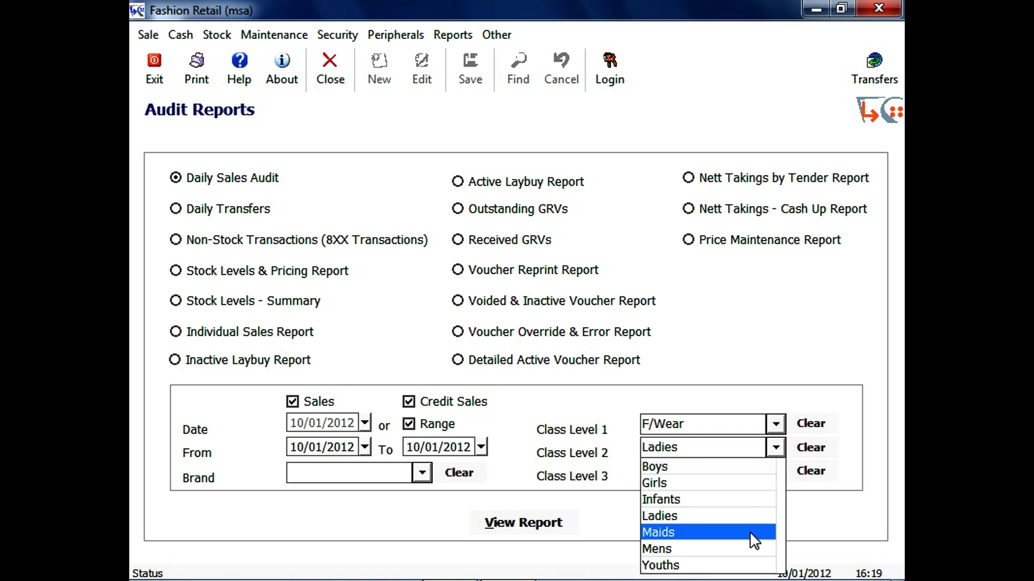
click(741, 531)
click(775, 471)
click(775, 447)
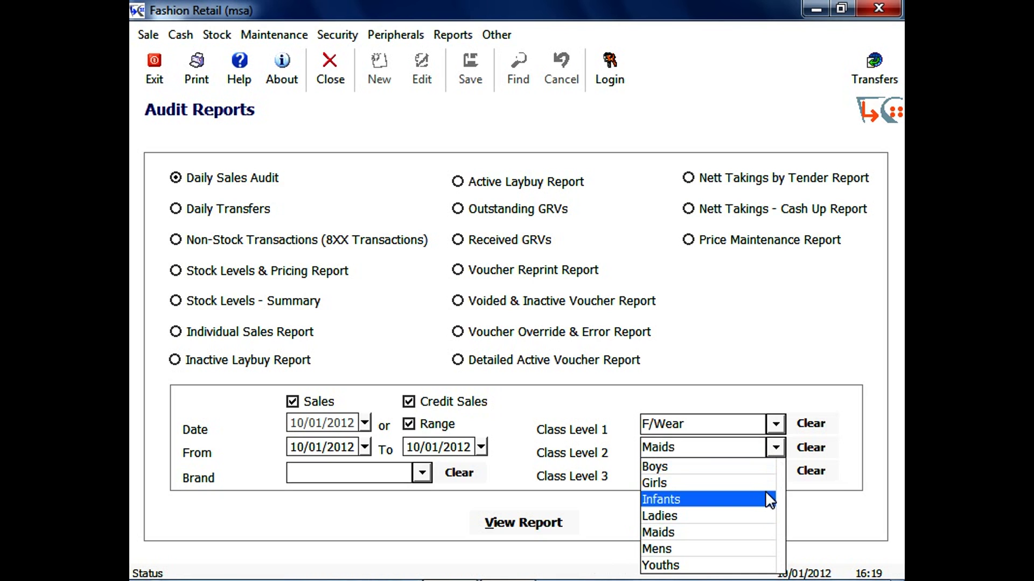
click(770, 466)
click(776, 453)
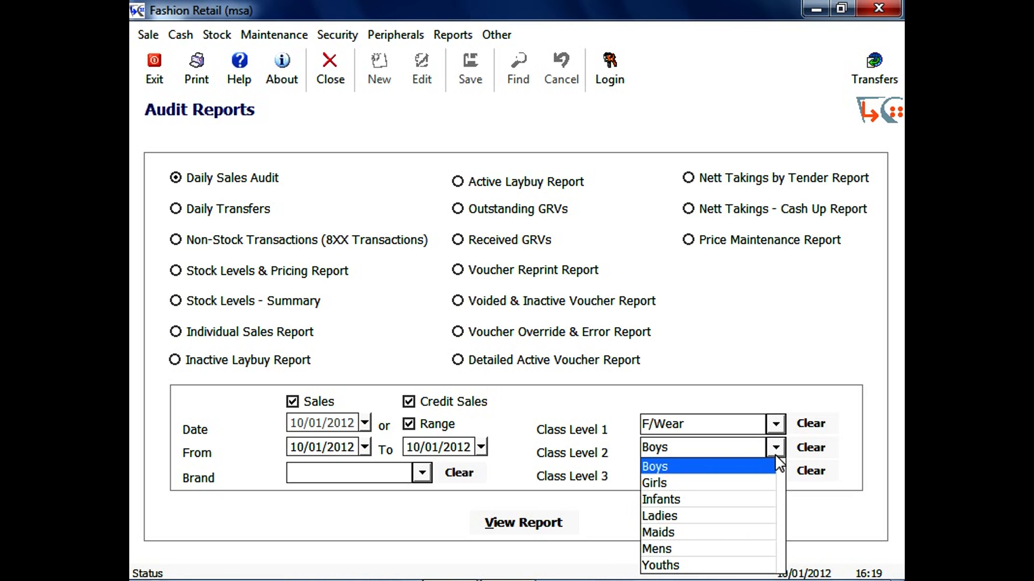
click(770, 485)
click(774, 469)
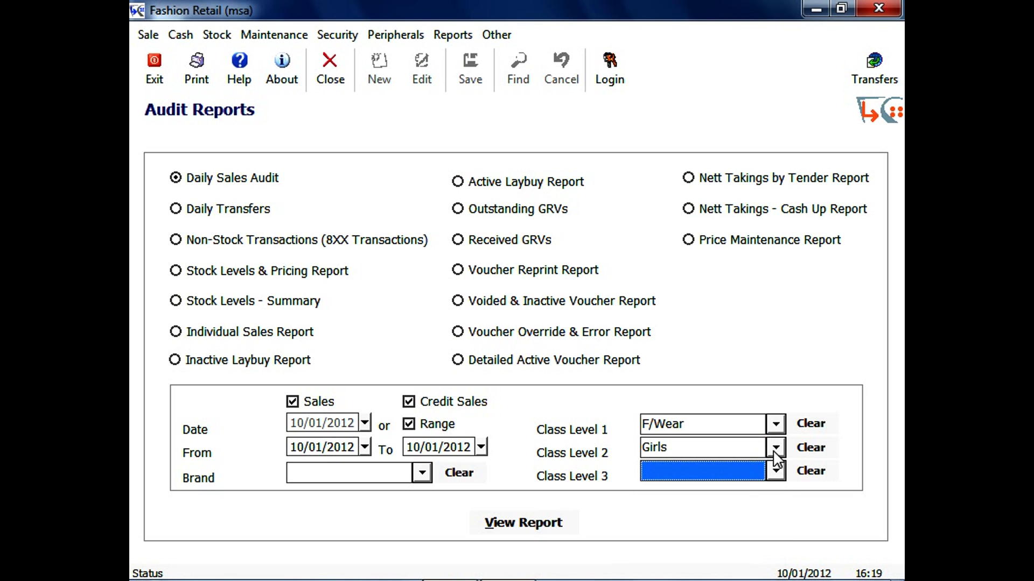
Set Class Level 2 to Ladies, view the filtered daily sales report and close it.
click(774, 453)
click(747, 513)
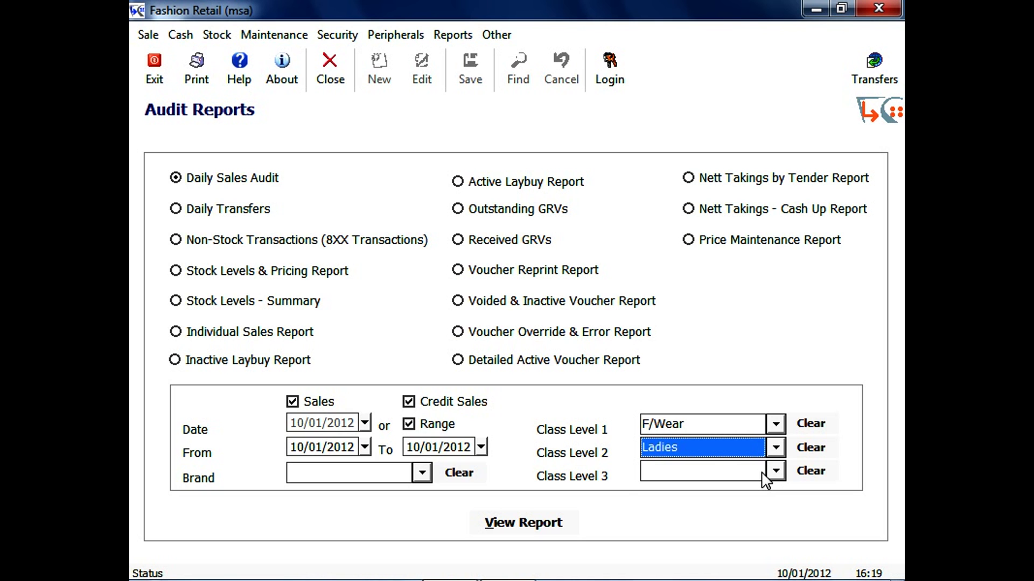
click(540, 530)
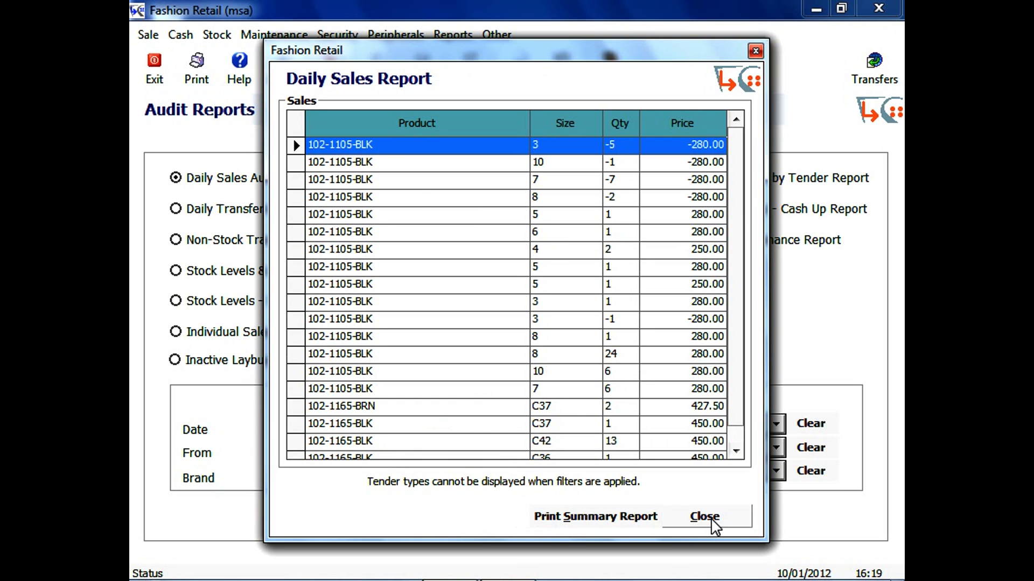
click(735, 521)
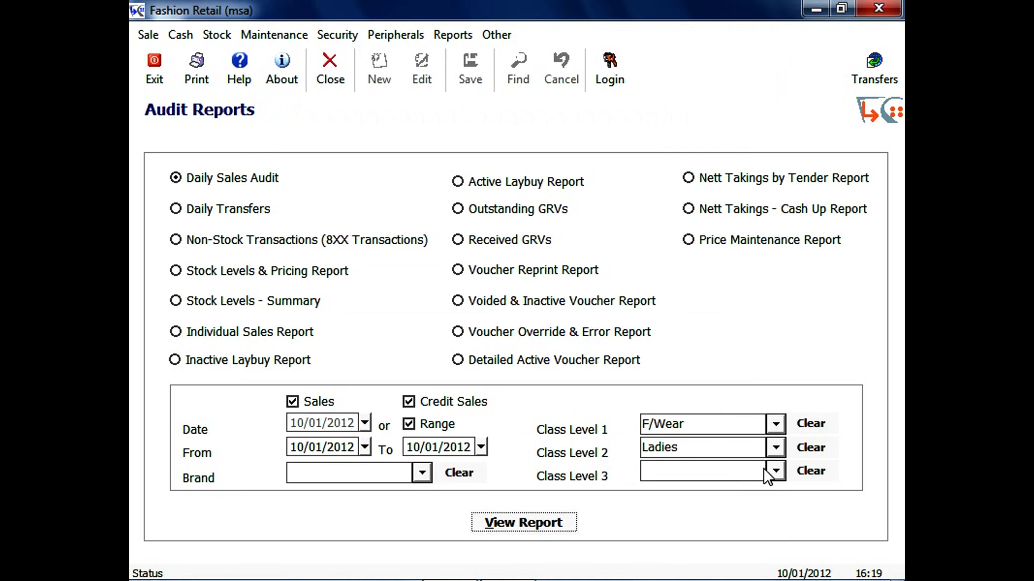
Set Class Level 2 to Mens and request the daily sales report for that class.
click(777, 447)
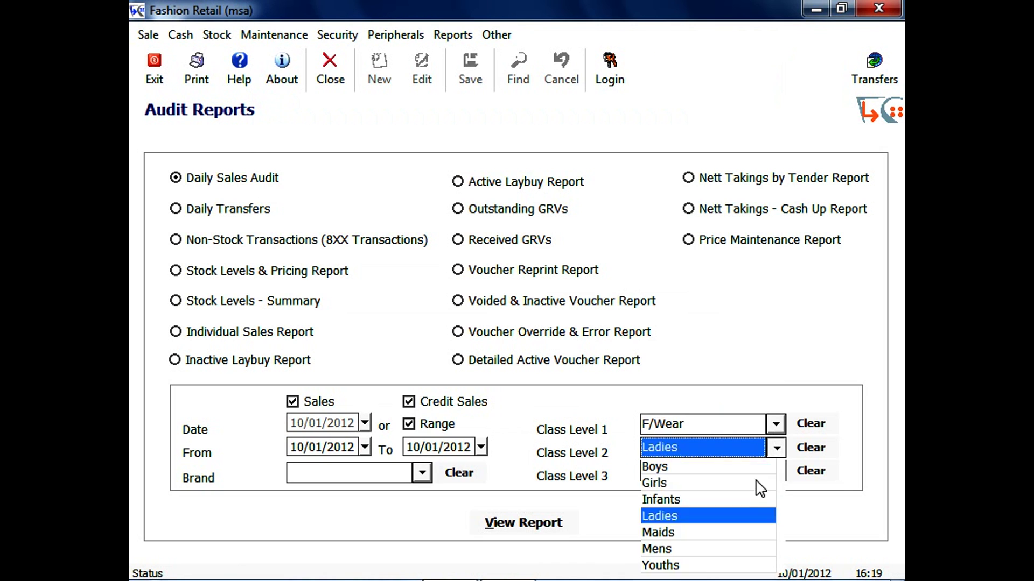
click(733, 548)
click(537, 524)
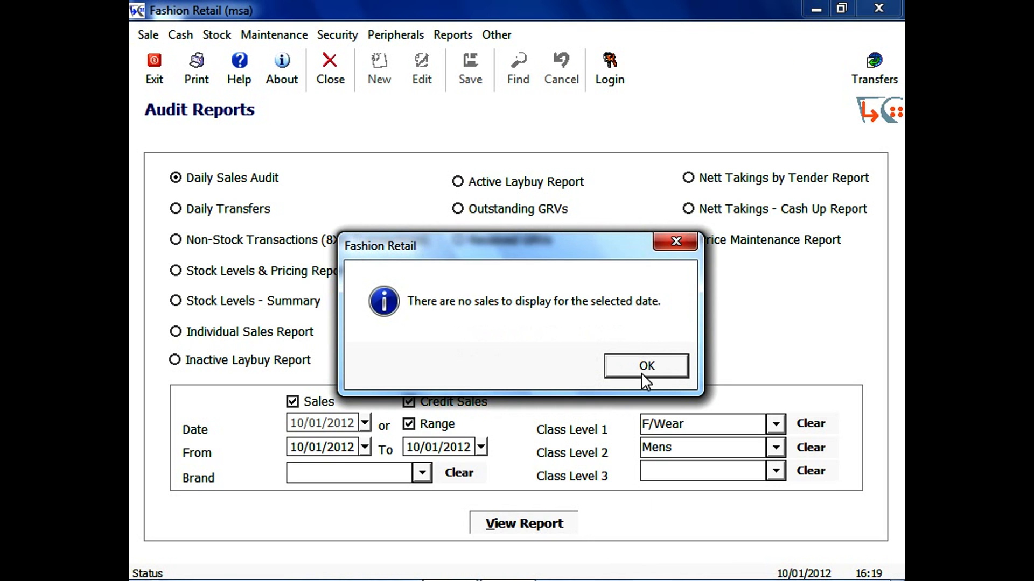
click(656, 370)
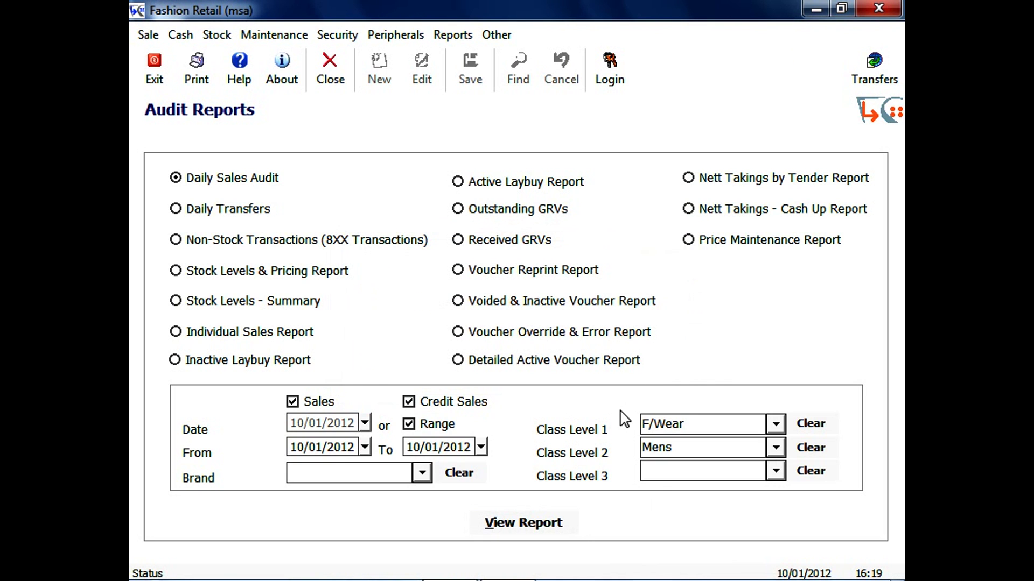
View and close the Daily Transfers report, and select the Non-Stock Transactions (8XX Transactions) report.
click(234, 211)
click(507, 526)
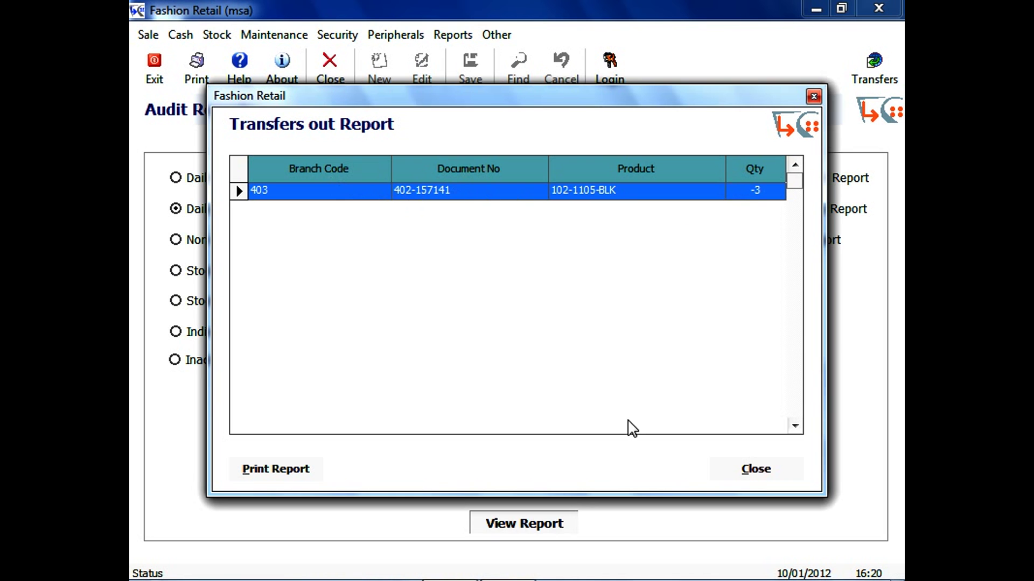
click(733, 478)
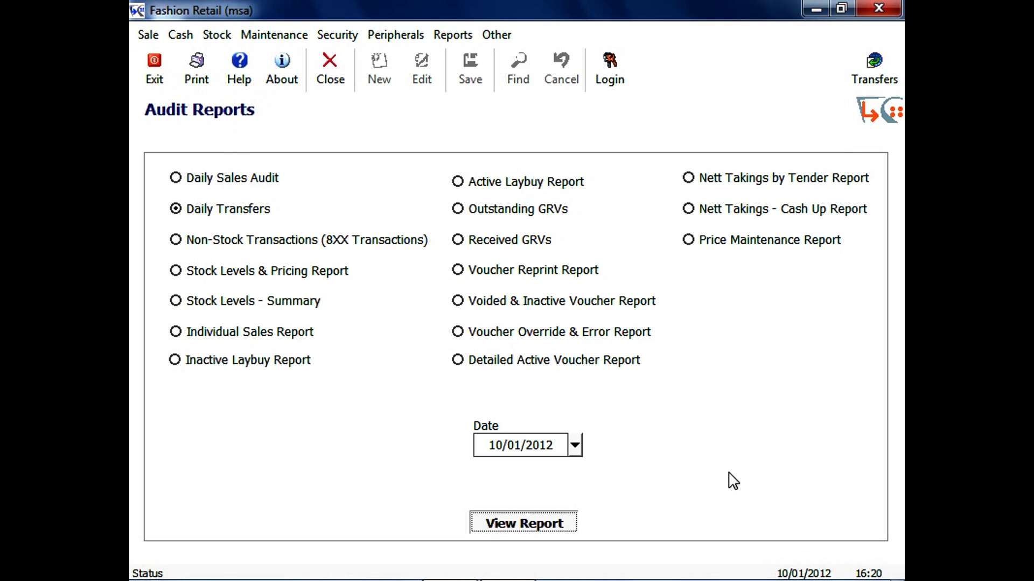
click(280, 244)
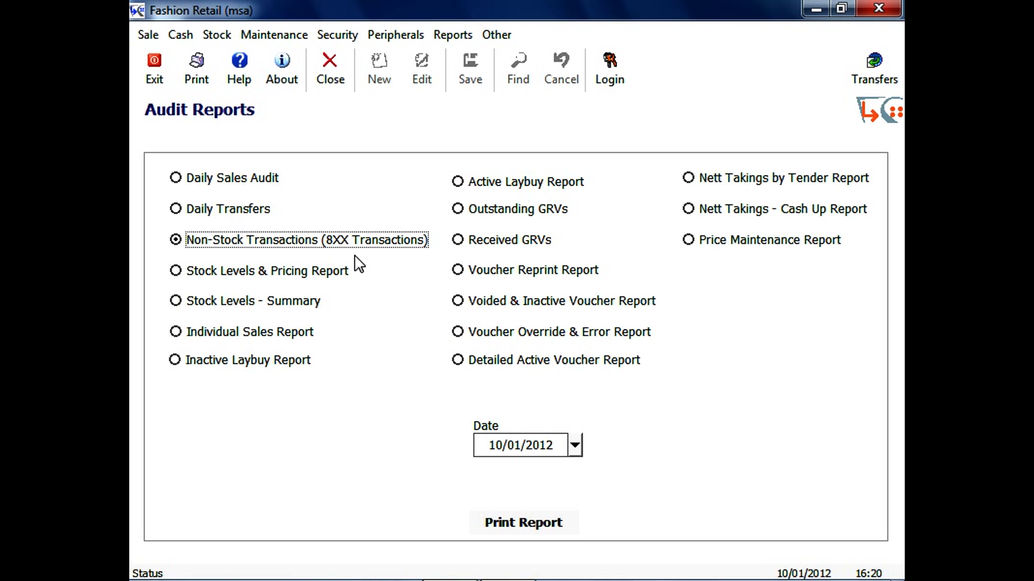
Set up the Stock Levels & Pricing Report for F/Wear, Ladies with a stock quantity from 1 to 50.
click(279, 271)
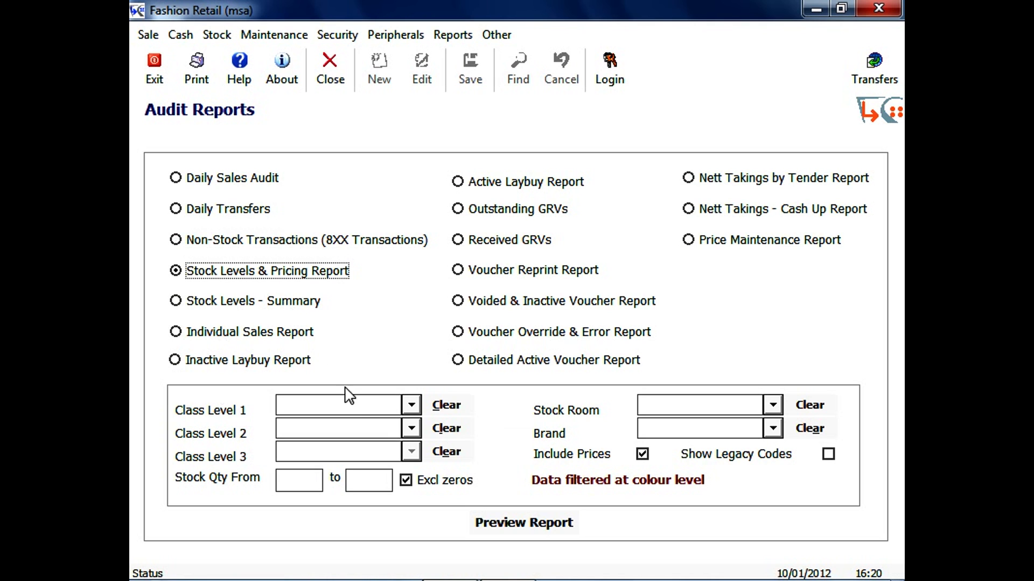
click(312, 479)
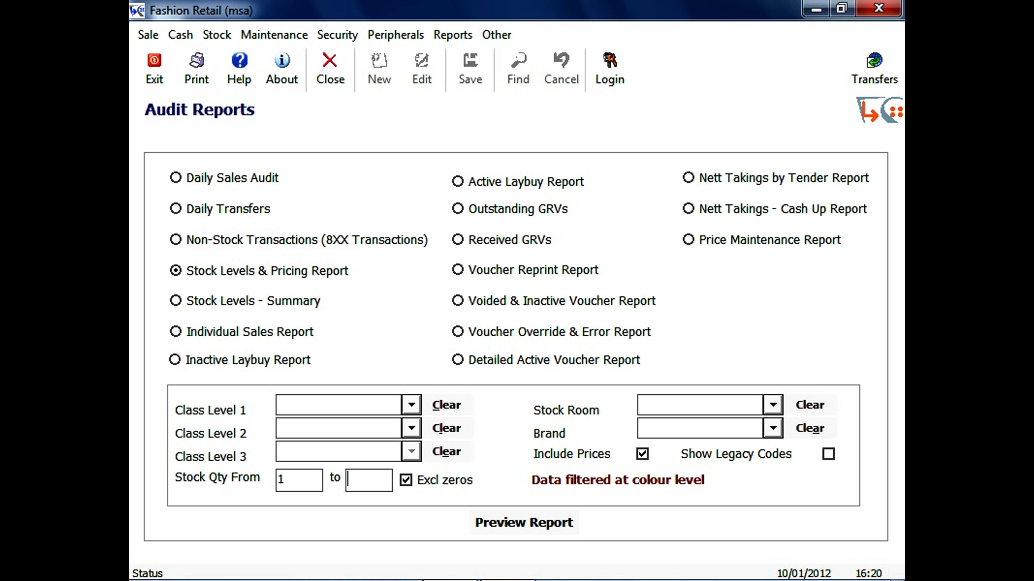
click(411, 405)
click(376, 445)
click(411, 429)
click(401, 496)
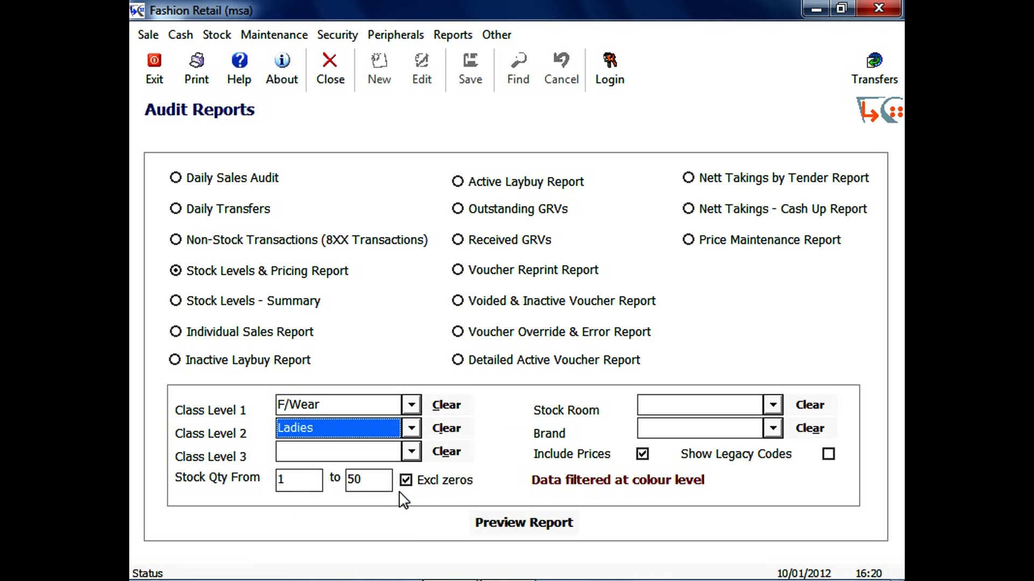
Limit the report to the In Store stock room, preview it and look through the listed products' prices and quantities.
click(675, 415)
click(676, 417)
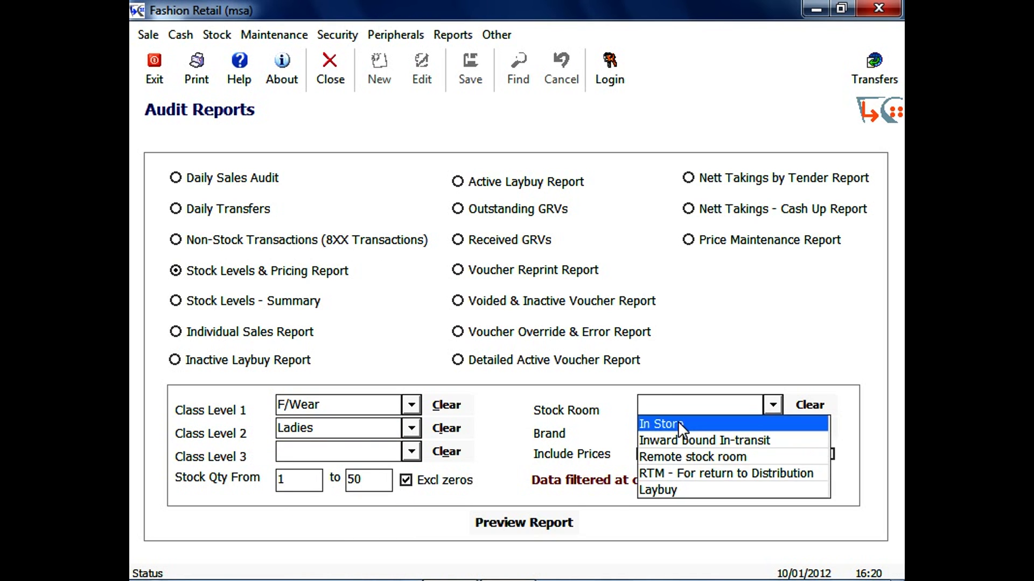
click(684, 428)
click(579, 520)
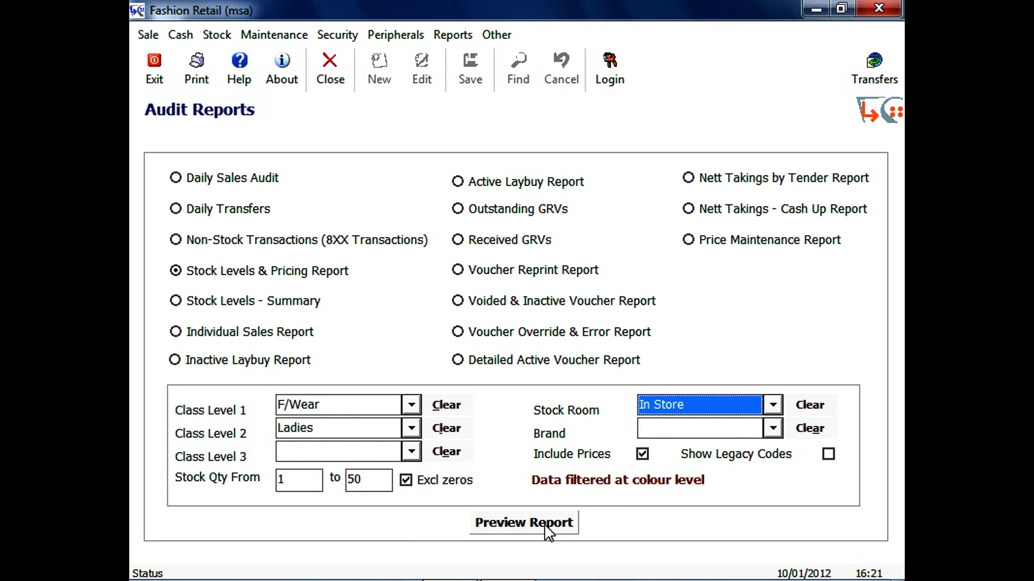
click(549, 521)
click(499, 523)
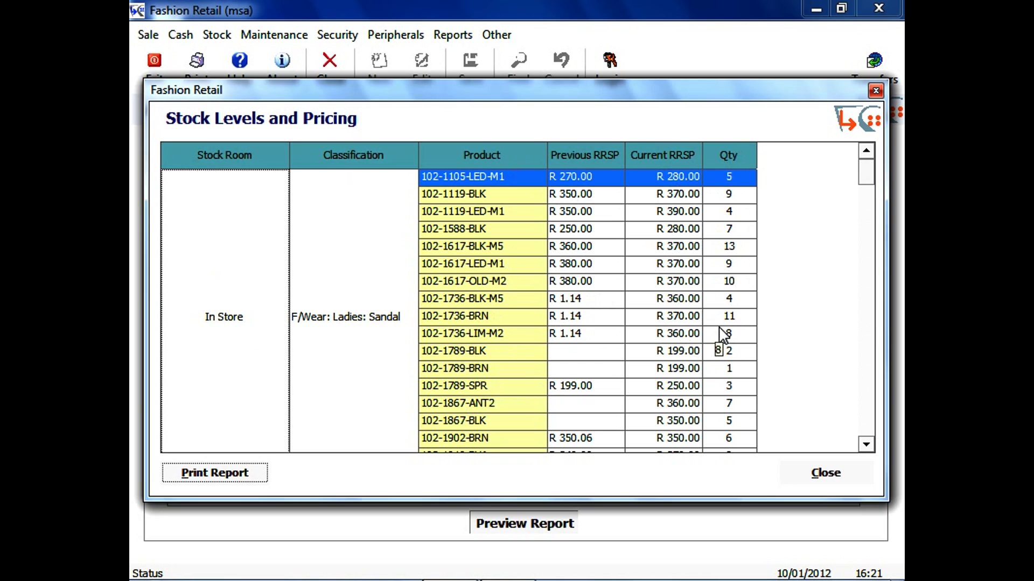
drag(875, 173, 861, 389)
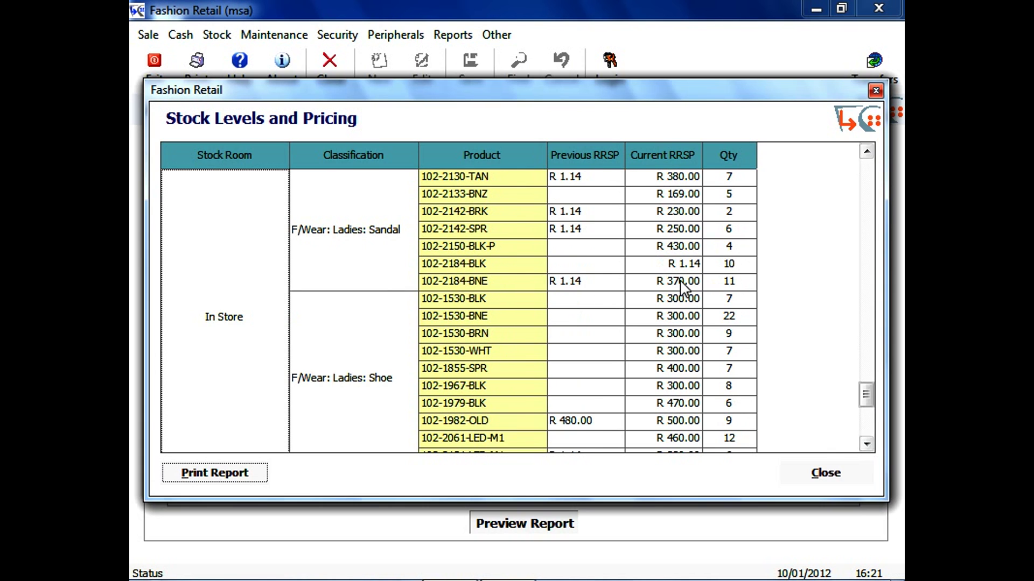
Close the Stock Levels and Pricing report and select the Stock Levels - Summary report.
click(845, 479)
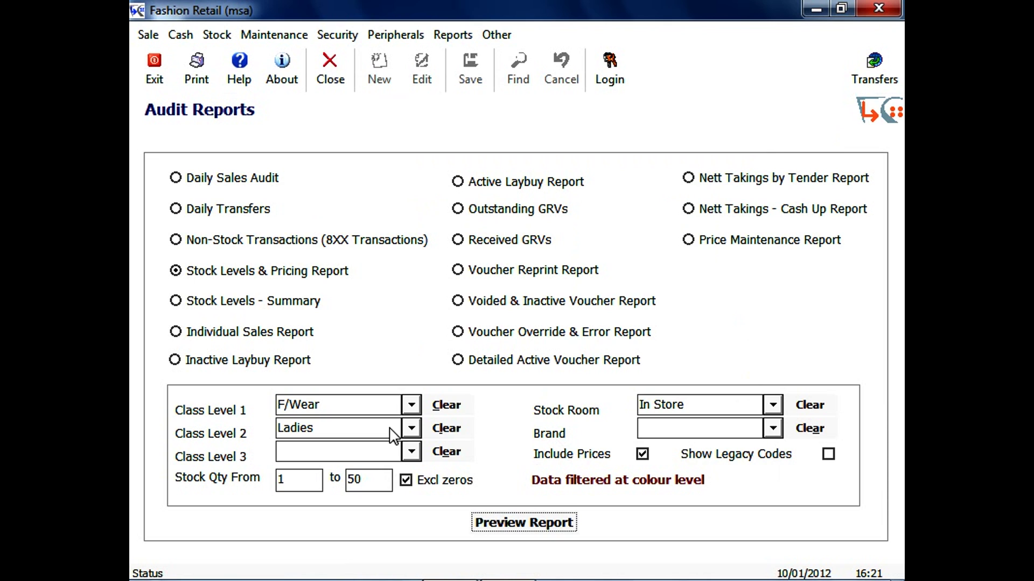
click(280, 305)
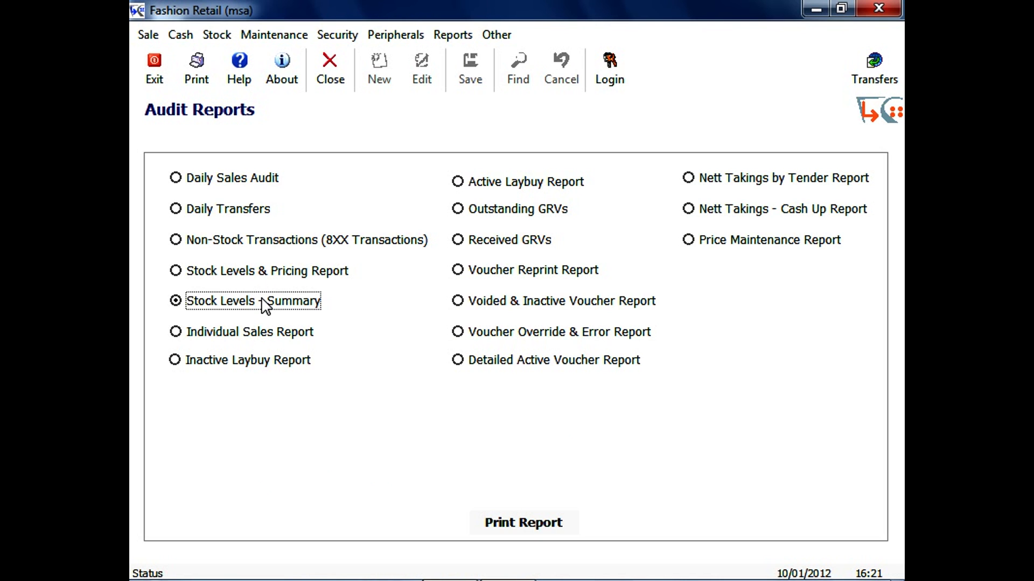
View the Individual Sales Report for 10/01/2012 and close it.
click(257, 338)
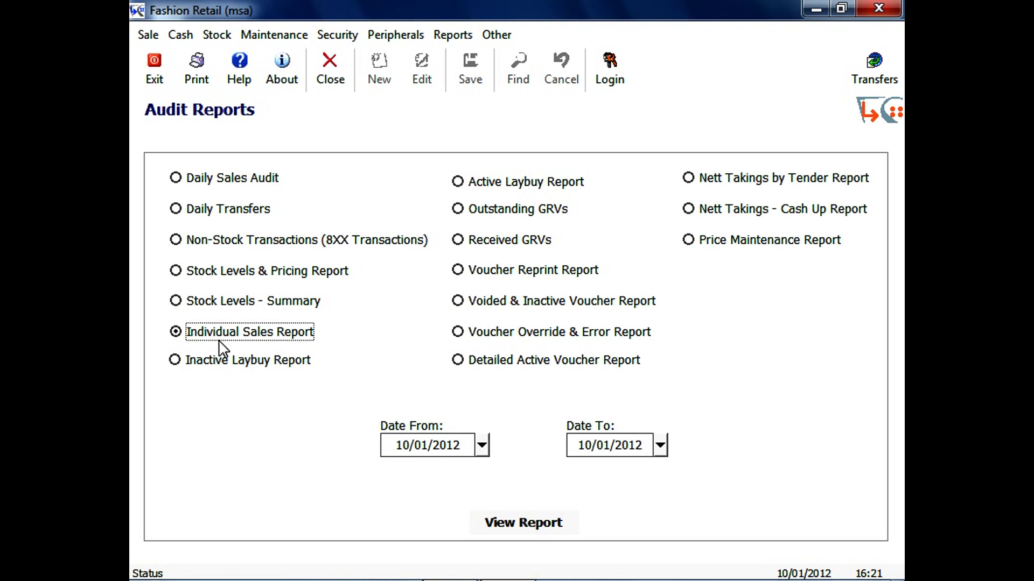
click(503, 526)
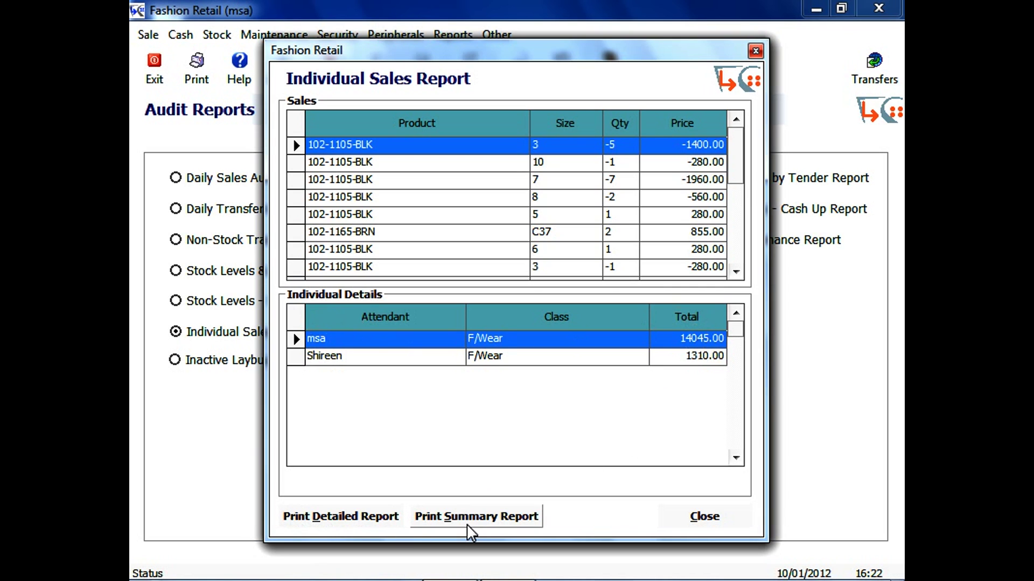
click(703, 518)
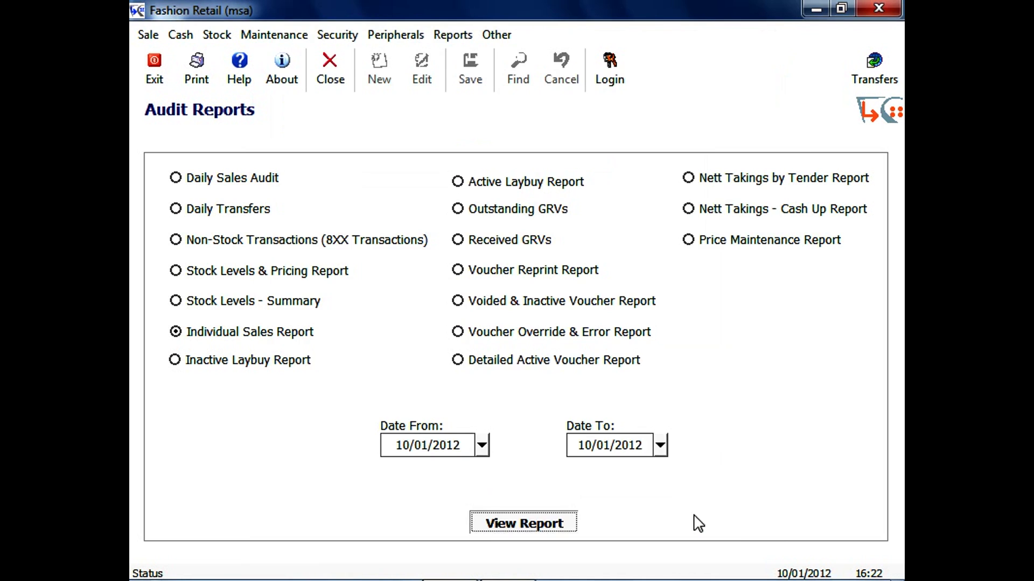
Select the Inactive Laybuy Report and try to set its Status To date to 11/01/2012.
click(253, 364)
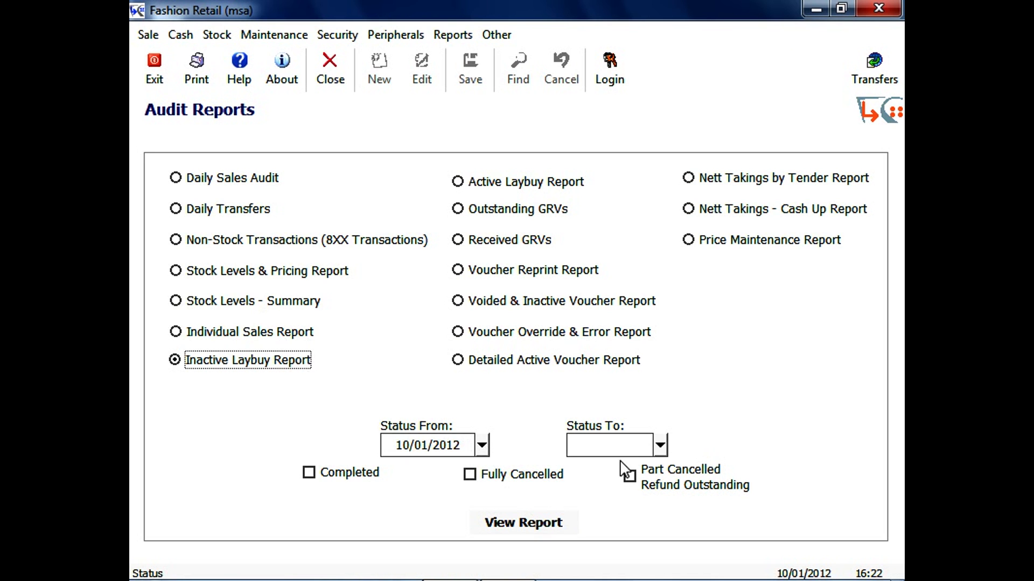
click(661, 446)
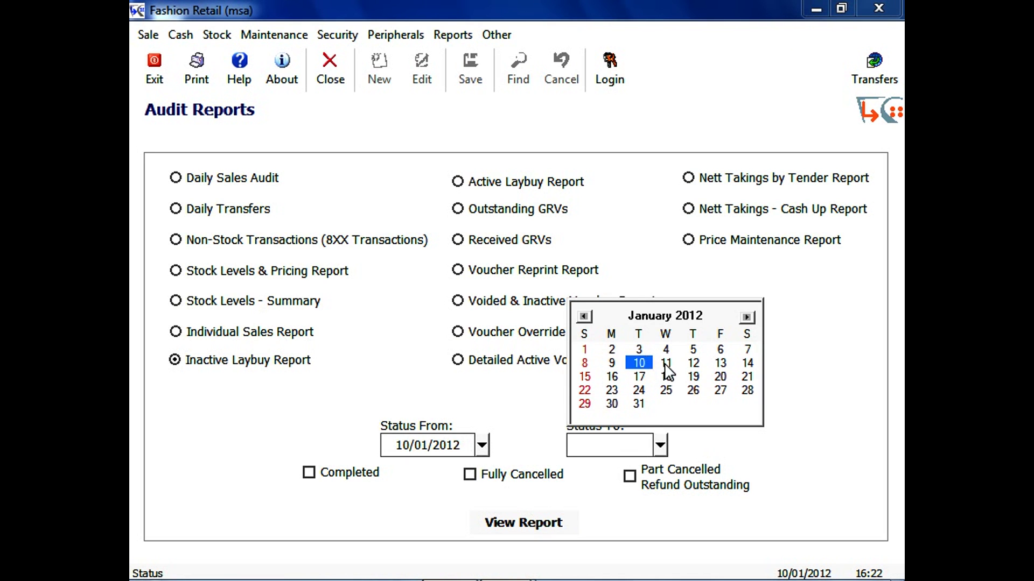
click(665, 364)
click(563, 521)
click(621, 370)
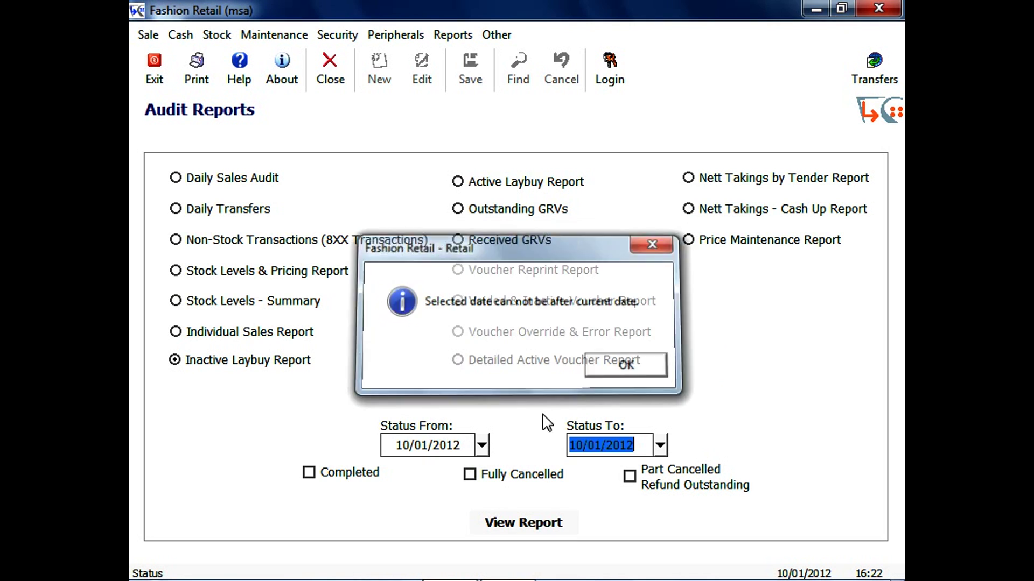
Set the Status From date to 10/01/2010, then view and close the Inactive Laybuys report.
click(481, 446)
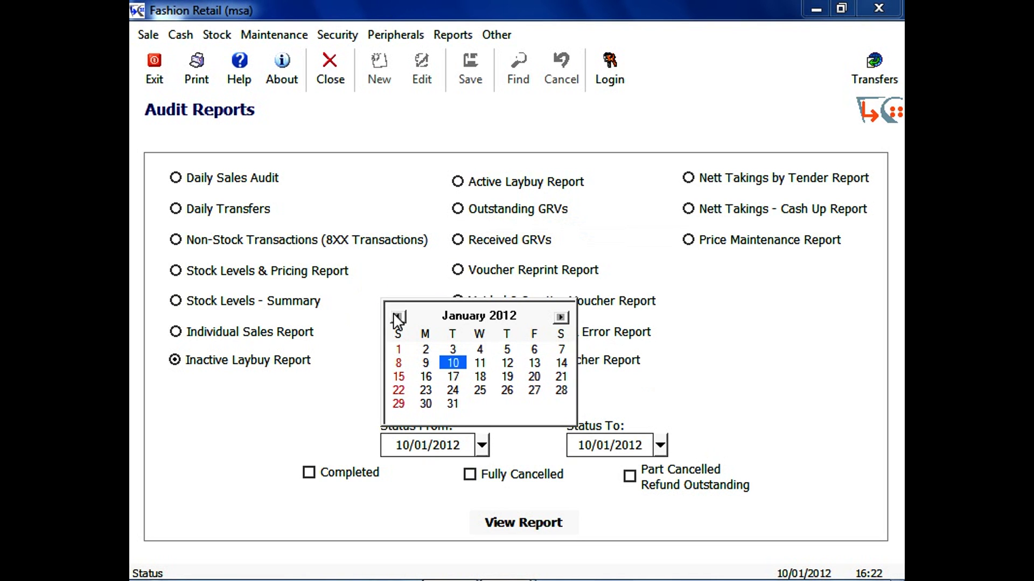
click(460, 444)
click(457, 447)
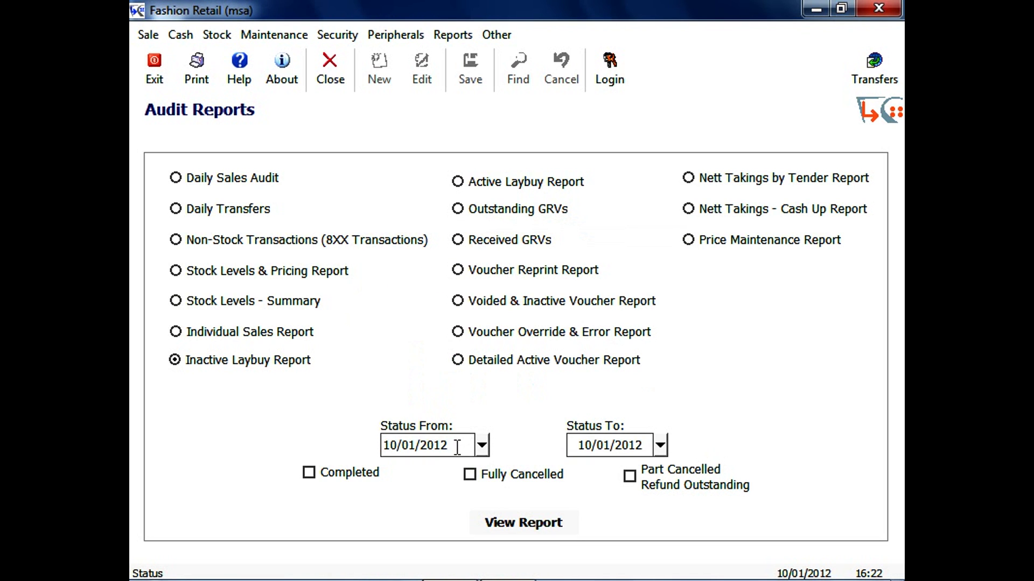
click(508, 521)
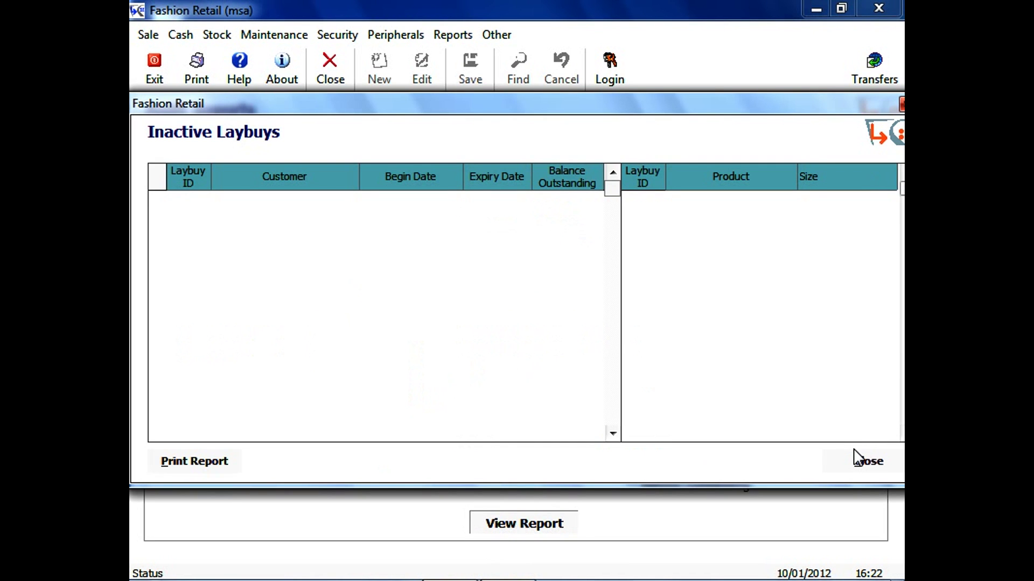
click(843, 466)
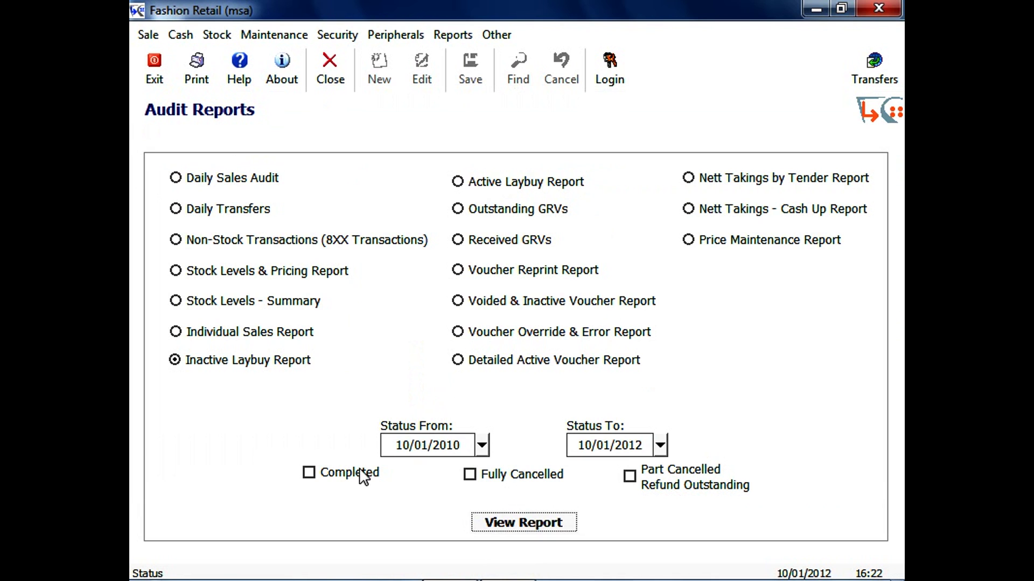
Include Completed and Fully Cancelled laybuys, then view and close the Inactive Laybuys report.
click(373, 474)
click(538, 476)
click(527, 516)
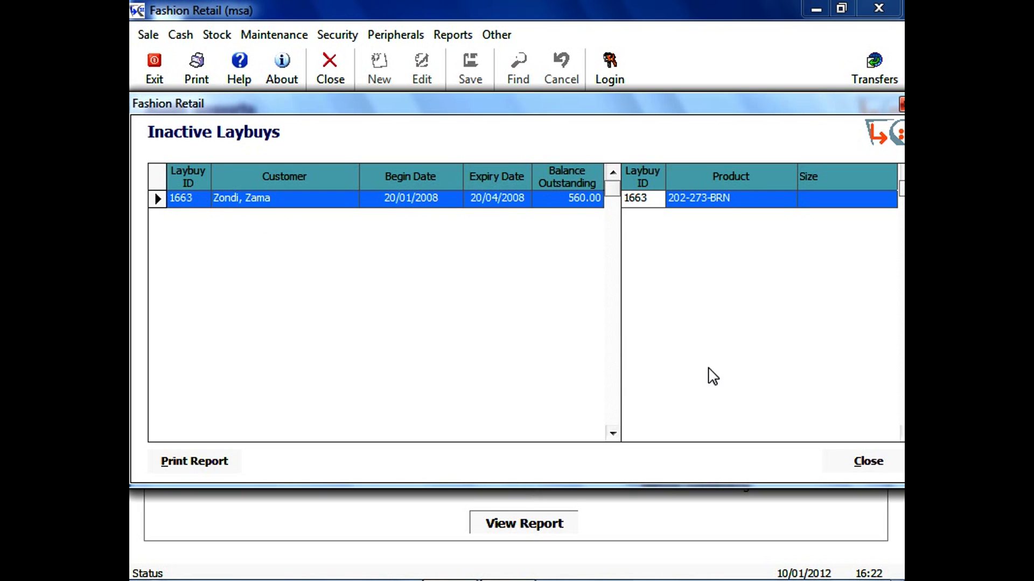
click(867, 462)
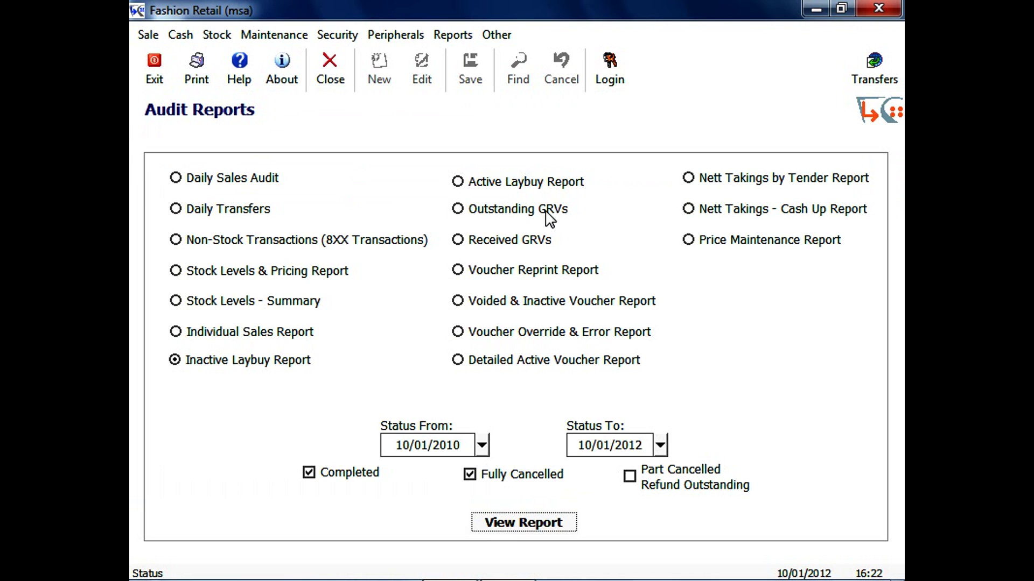
Select the Active Laybuy Report with Expiring To set to 10/03/2012, view it and close it.
click(556, 182)
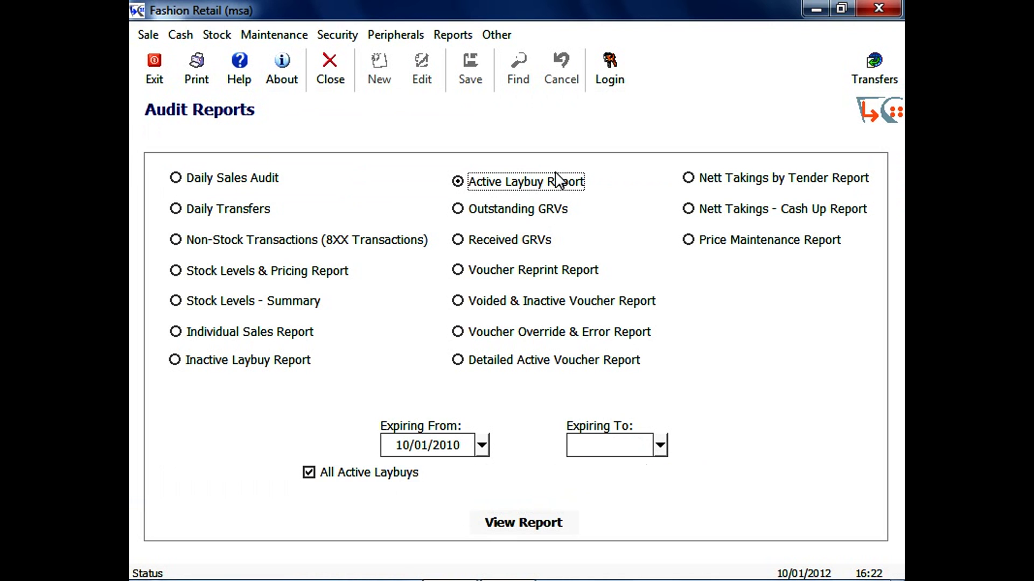
click(660, 446)
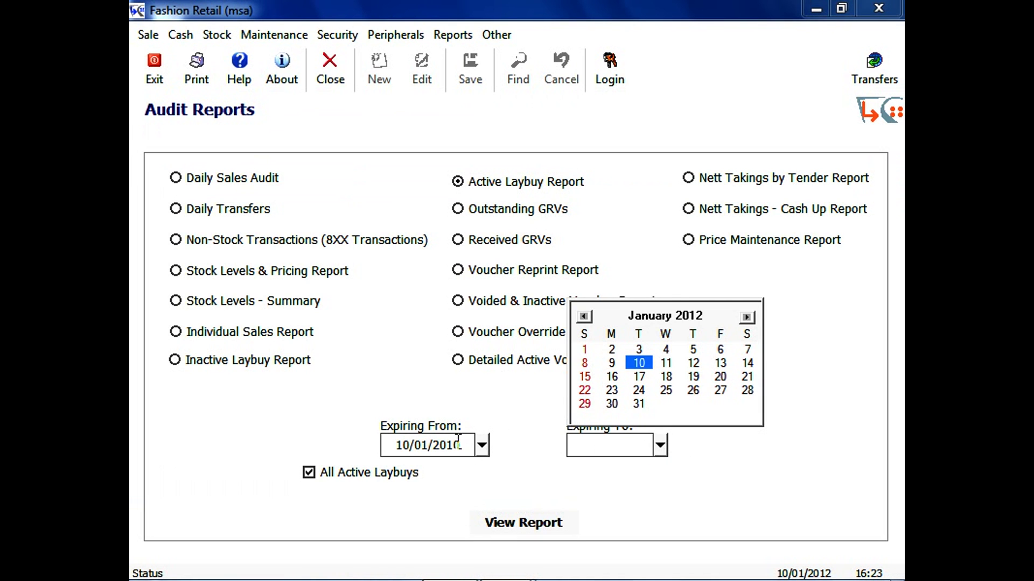
click(746, 318)
click(747, 317)
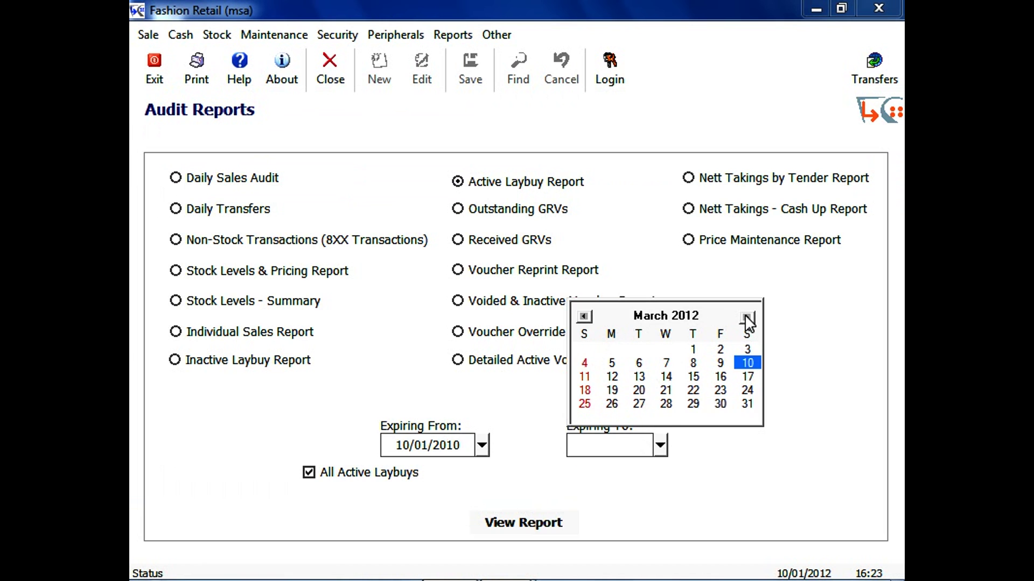
click(759, 364)
click(525, 525)
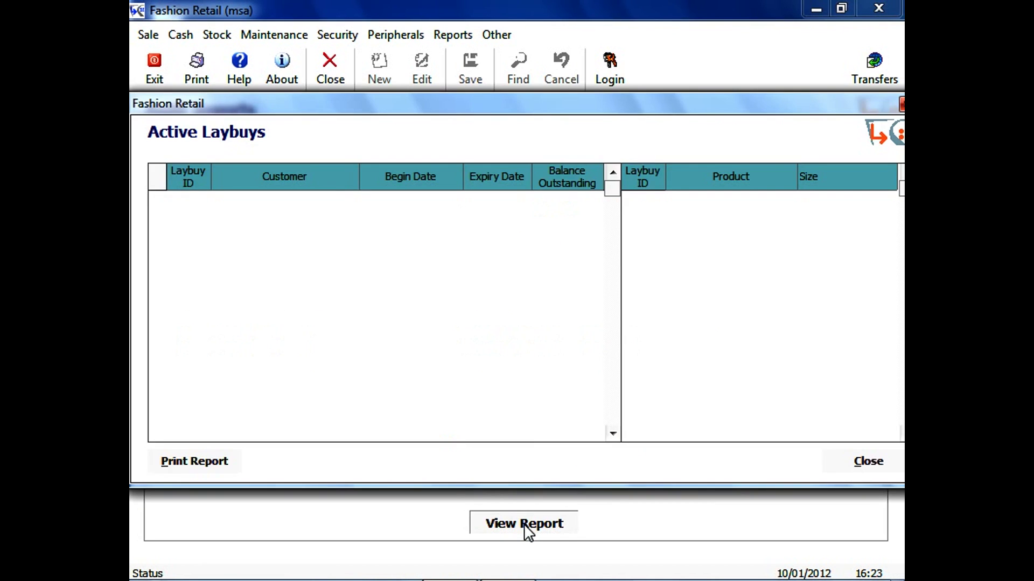
click(864, 461)
Set the Expiring From date to 10/01/2009, then view and close the Active Laybuys report.
click(470, 444)
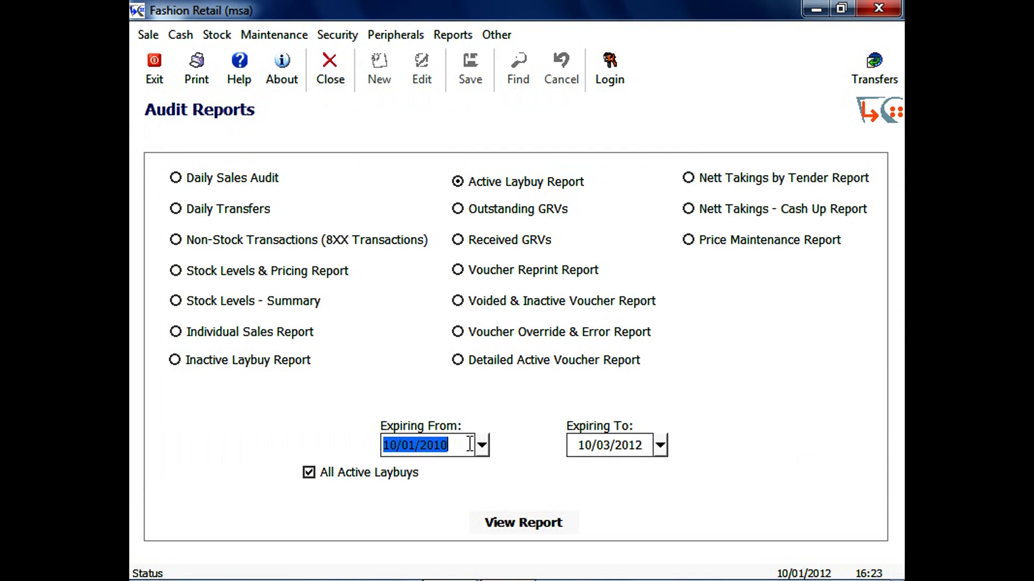
click(470, 444)
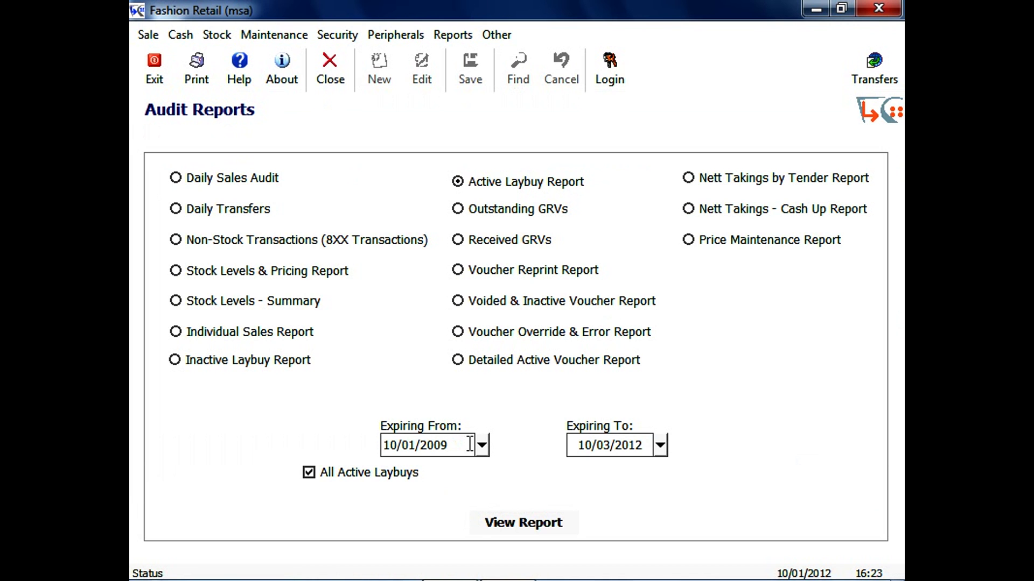
key(Tab)
click(525, 524)
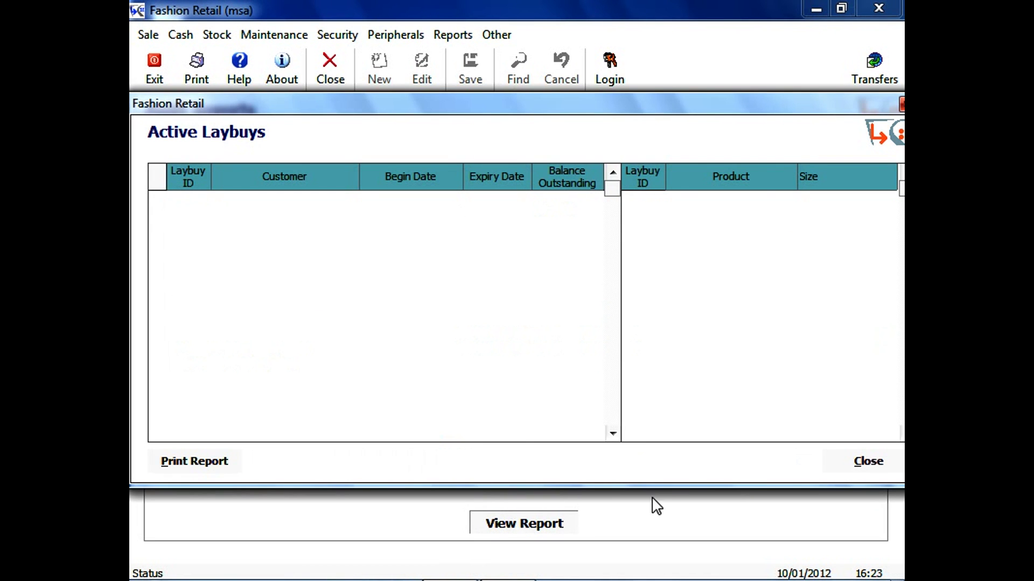
click(822, 465)
Turn off the All Active Laybuys option, then view and close the Active Laybuys report.
click(367, 474)
click(503, 517)
click(864, 466)
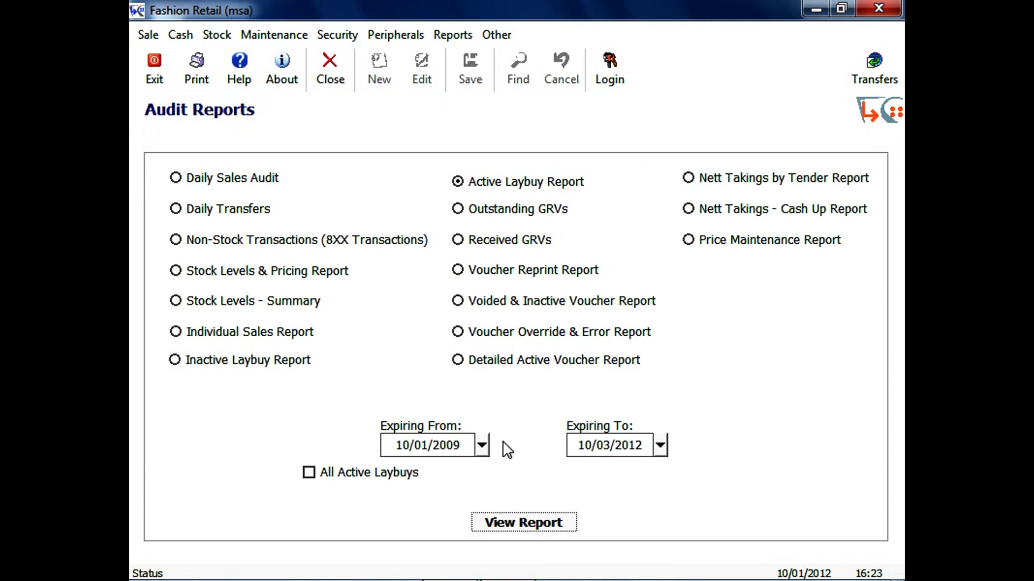
Set the Expiring From date to 10/01/2008 and view the Active Laybuys report.
click(471, 446)
click(466, 448)
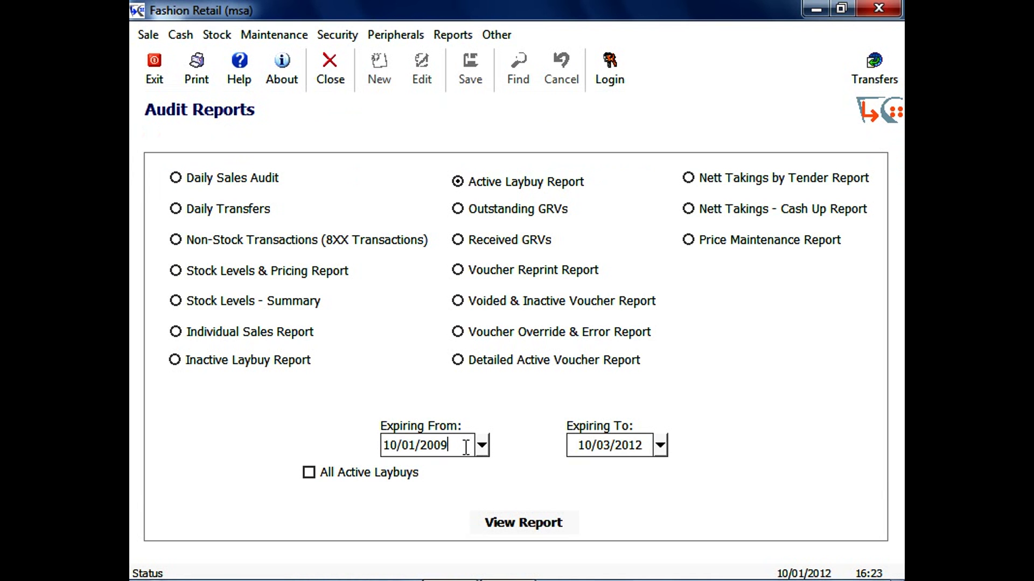
click(538, 531)
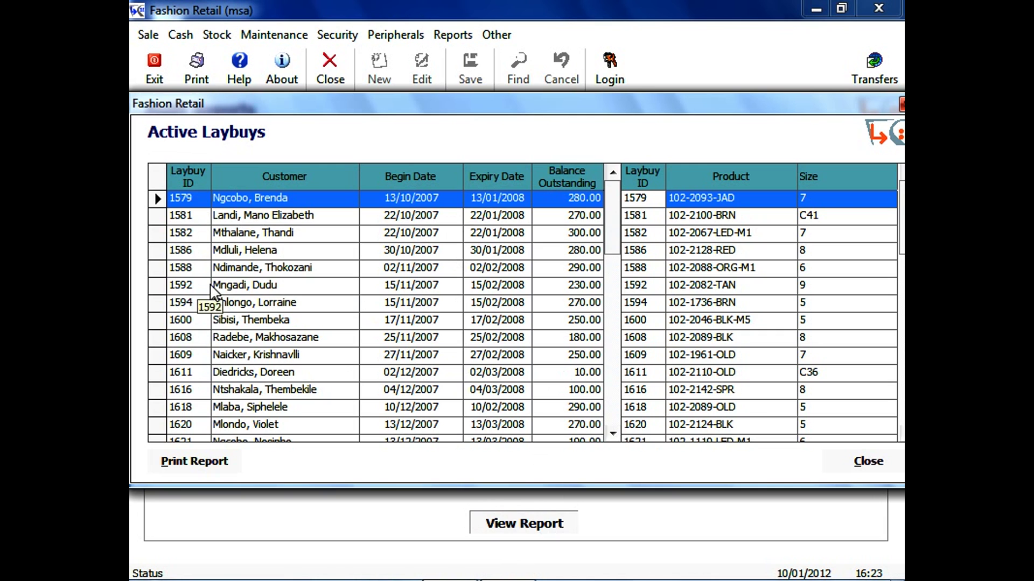
Look through the listed active laybuys with their expiry dates, balances and products, and close the report.
click(496, 235)
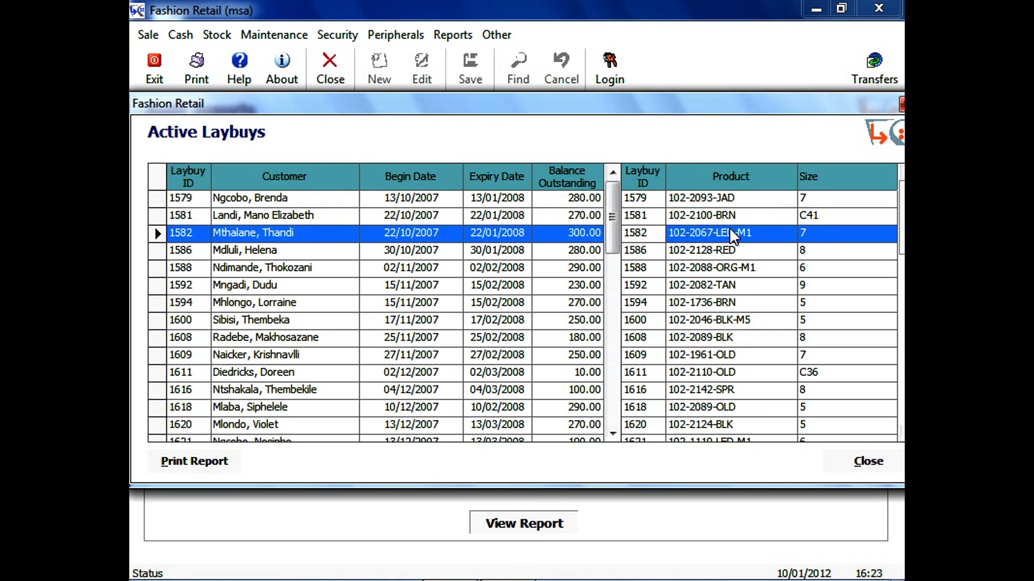
click(733, 318)
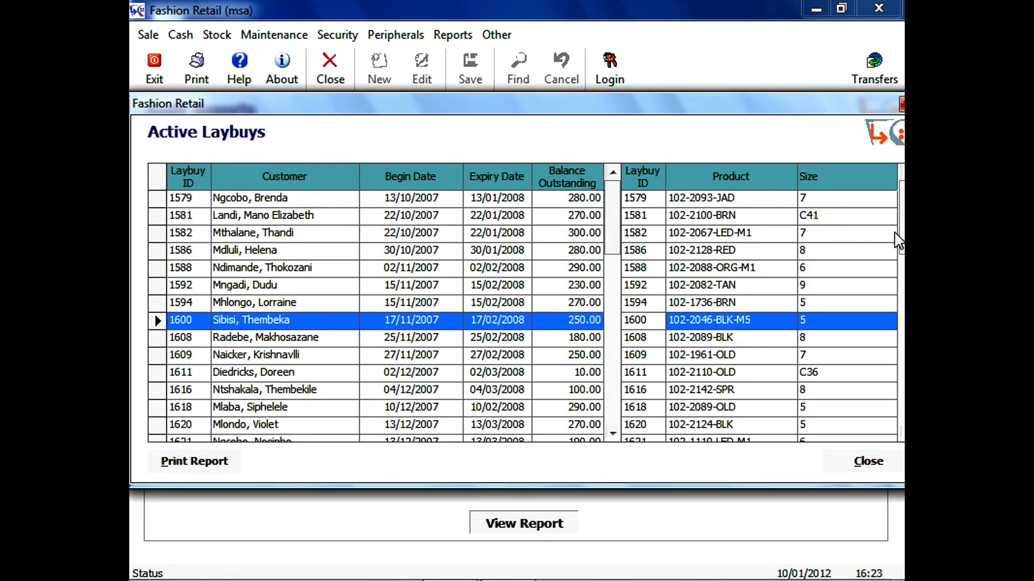
drag(900, 236, 896, 272)
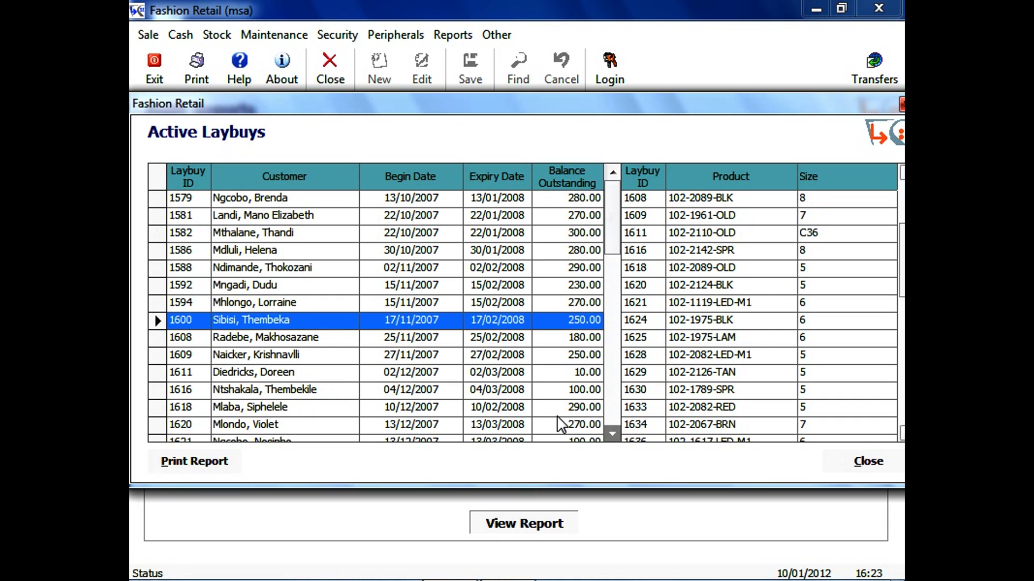
click(376, 374)
click(849, 463)
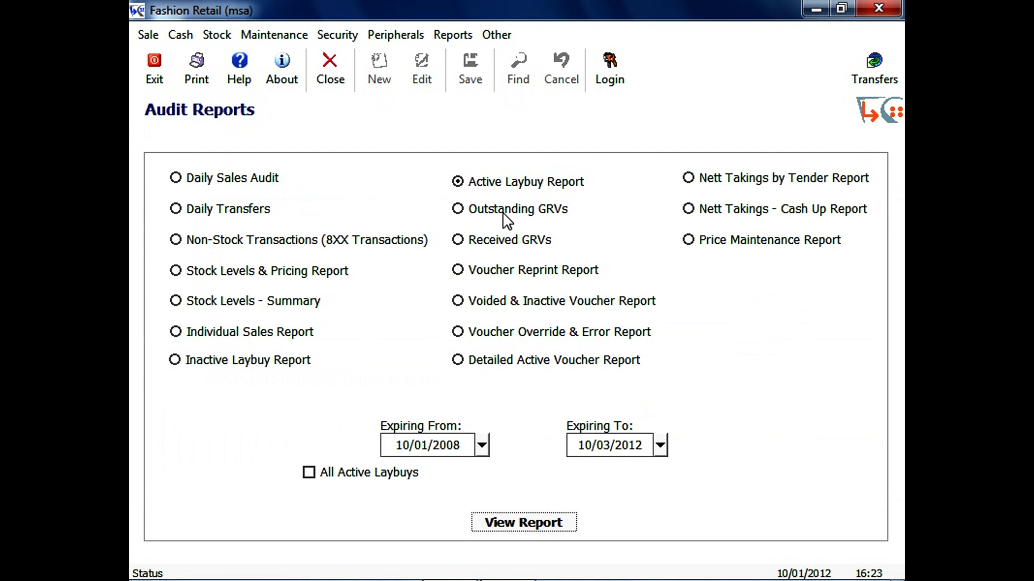
View the Outstanding GRVs report sorted by date and close it.
click(505, 213)
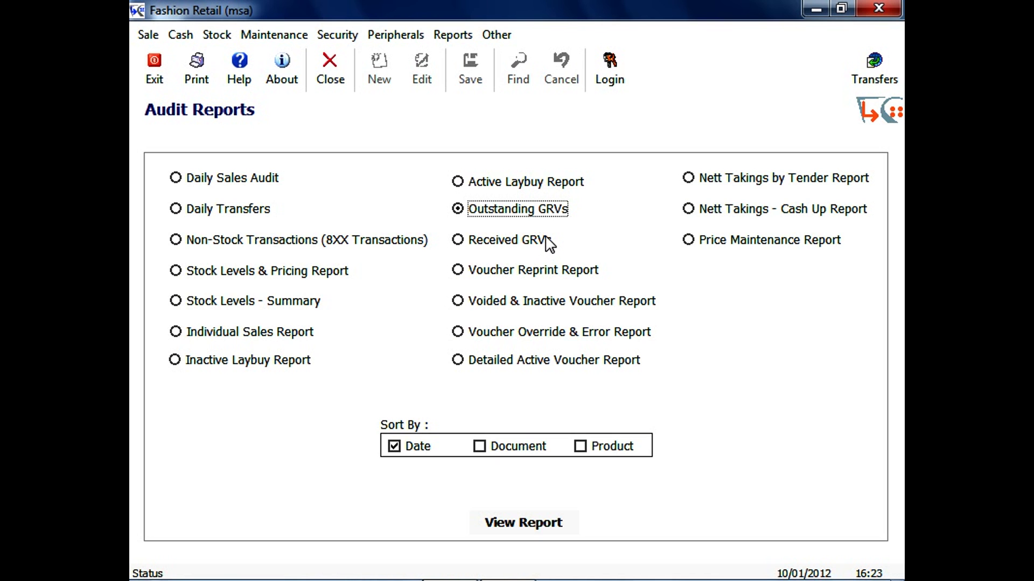
click(526, 523)
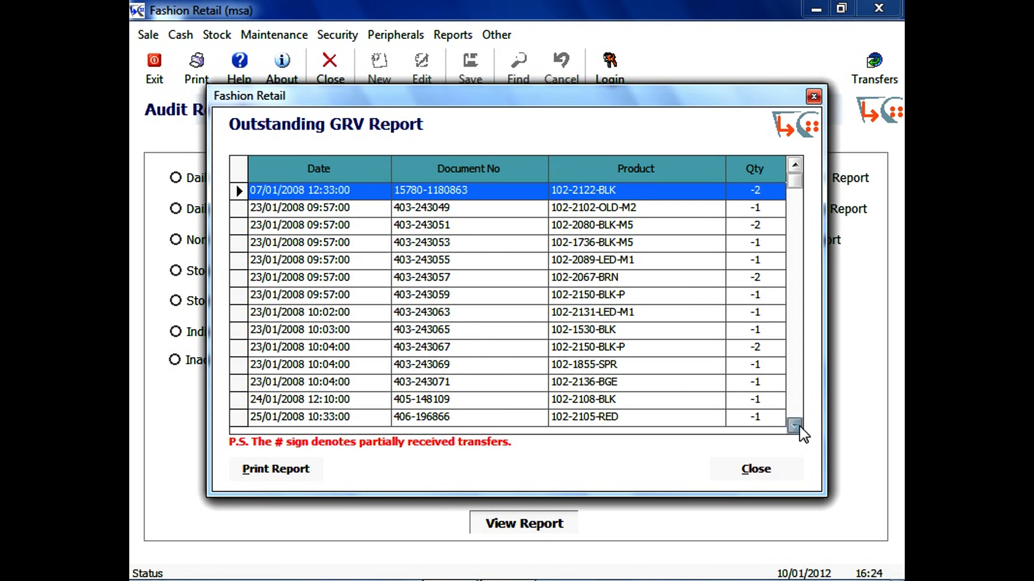
click(764, 473)
Request the Received GRVs report for 10/01/2012 and dismiss the message.
click(516, 241)
click(559, 529)
click(631, 372)
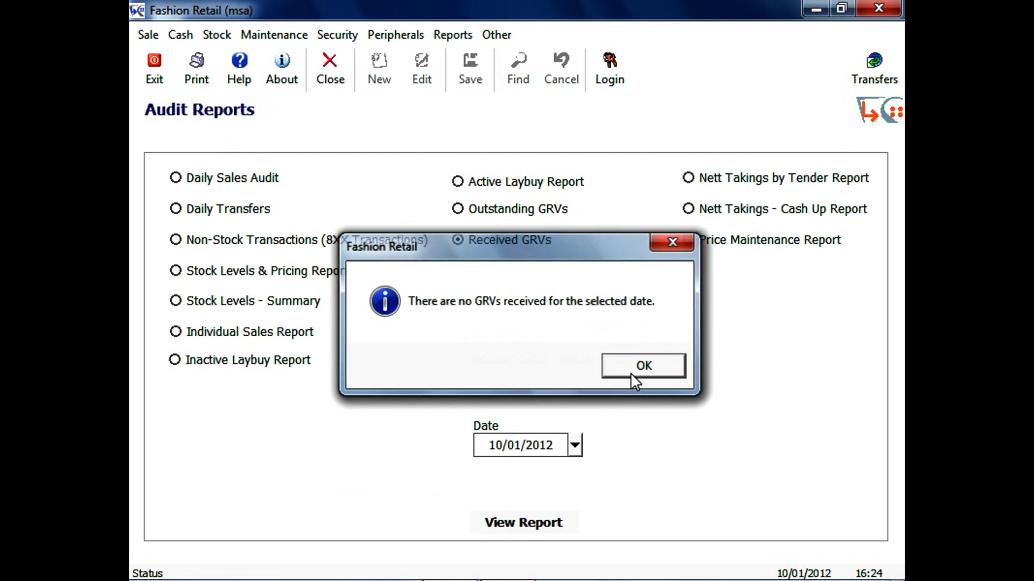
Set the Received GRVs date to 02/01/2012, request the report and dismiss the message.
click(575, 447)
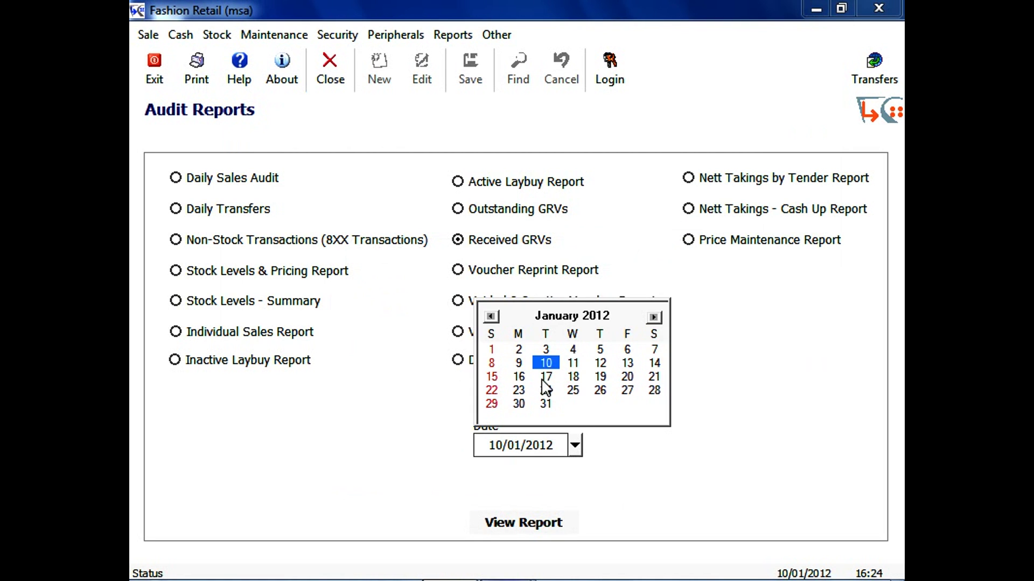
click(521, 351)
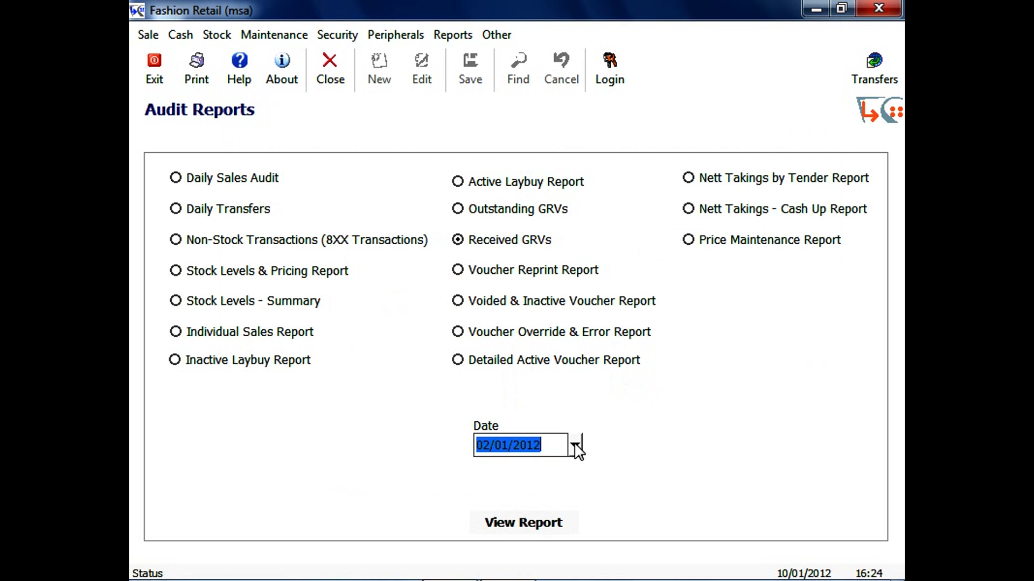
click(545, 522)
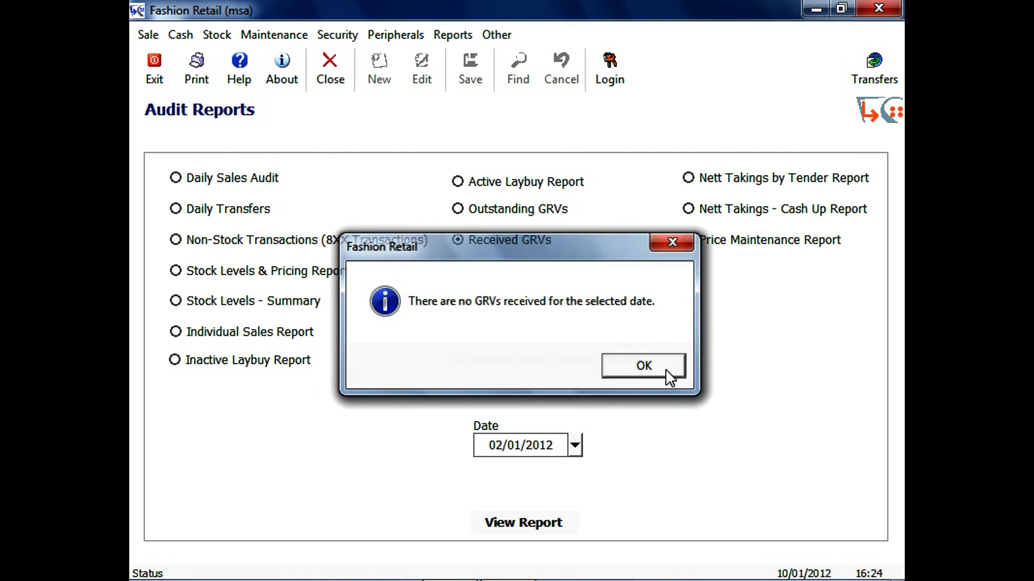
click(665, 375)
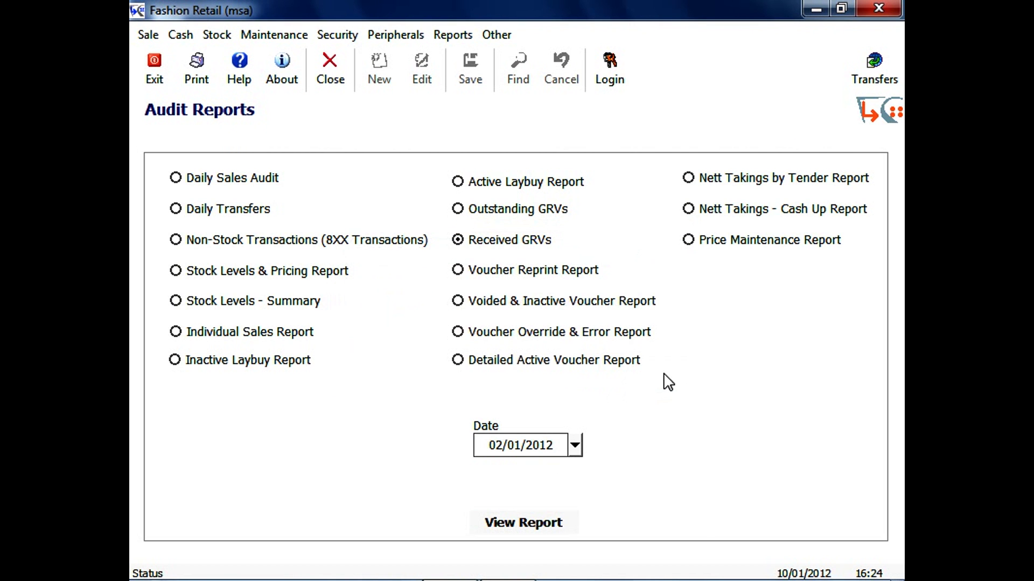
View the Voucher Reprint Report with its voucher amounts and reprint counts, and close it.
click(566, 275)
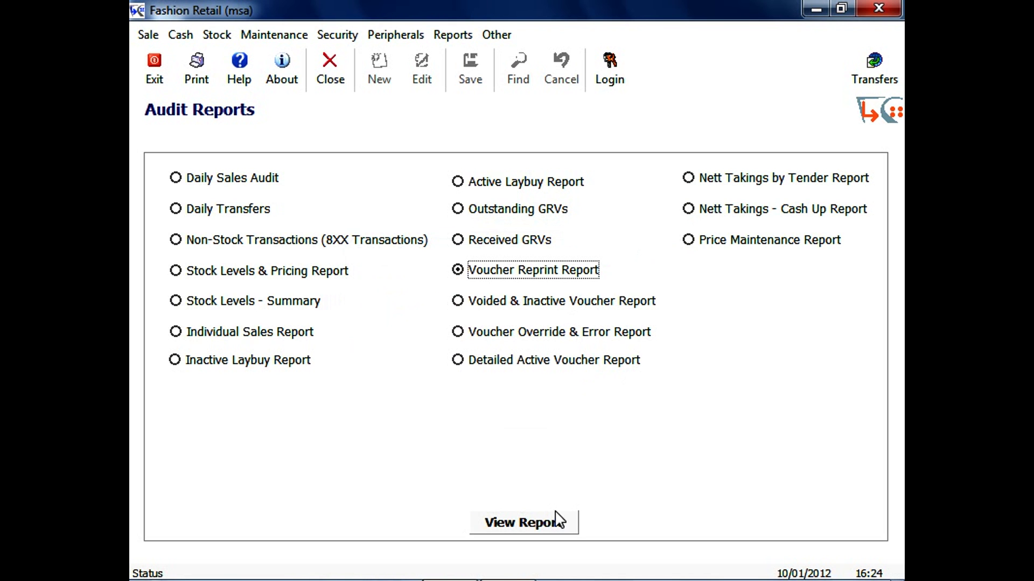
click(545, 522)
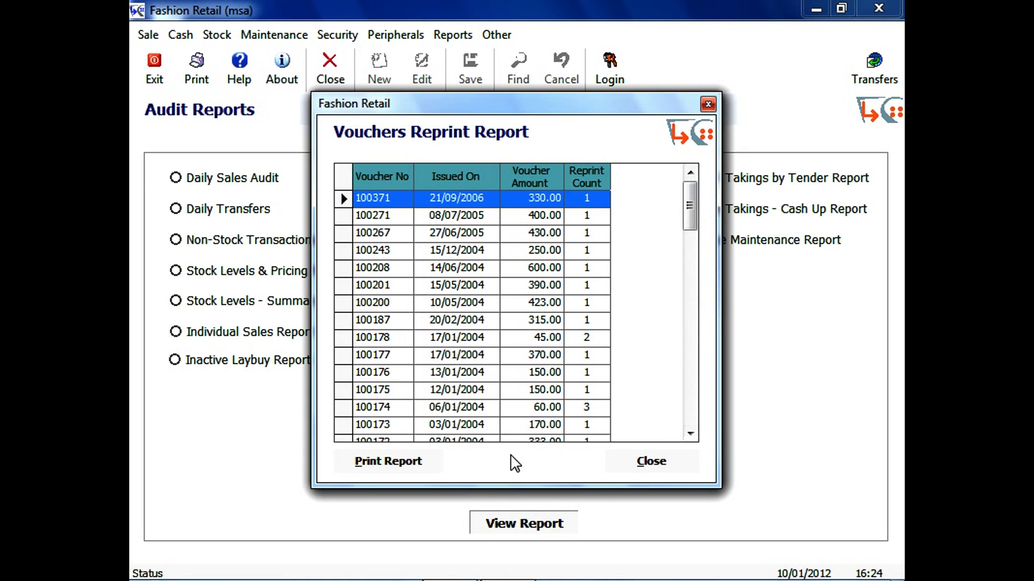
click(683, 468)
View the Voided & Inactive Voucher Report, look further down its voucher list, and close it.
click(579, 302)
click(530, 531)
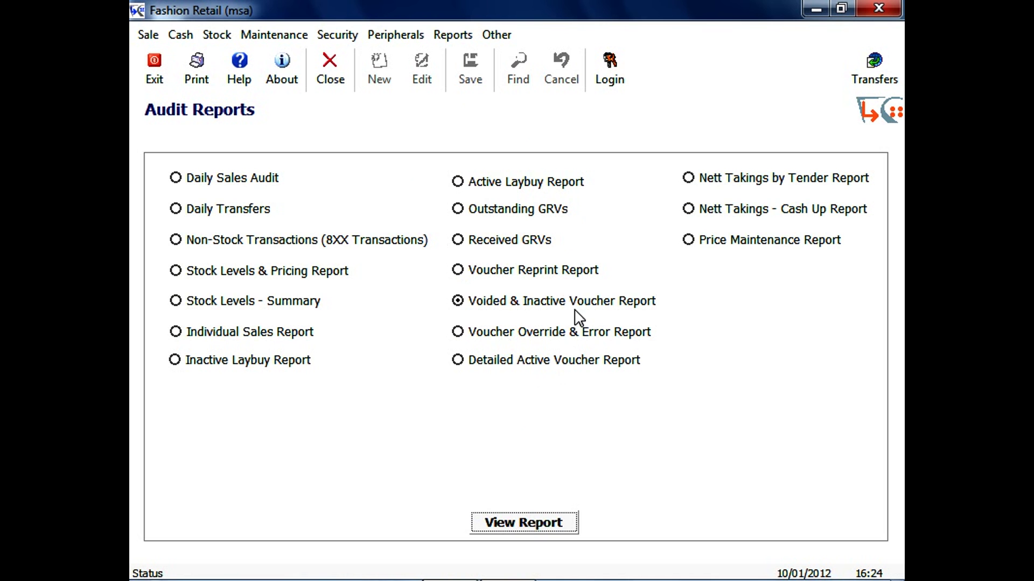
click(519, 515)
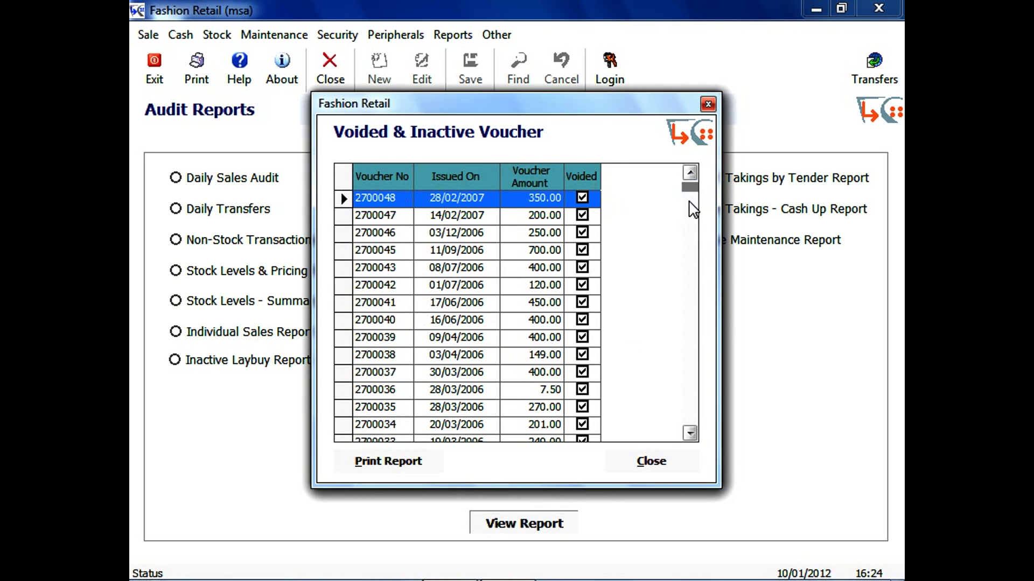
scroll(693, 209, down, 10)
click(651, 462)
View the Voucher Override & Error Report, checking who overrode each voucher, and close it.
click(554, 334)
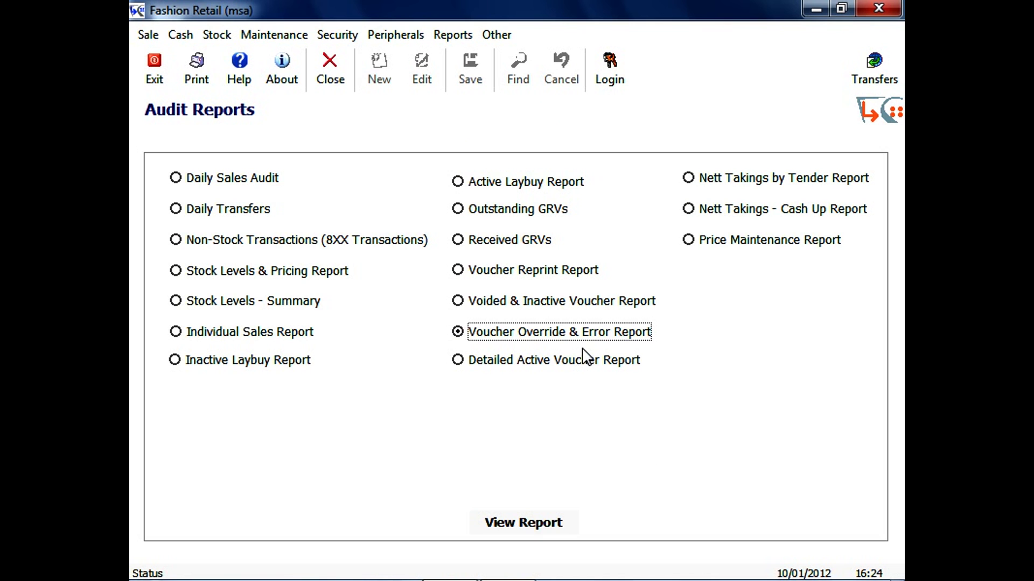
click(498, 525)
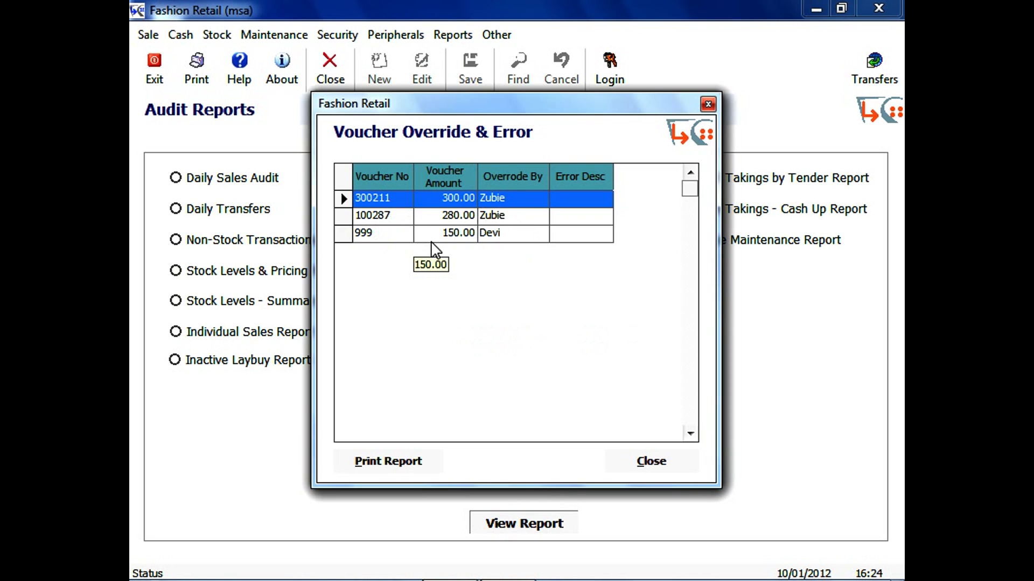
click(652, 463)
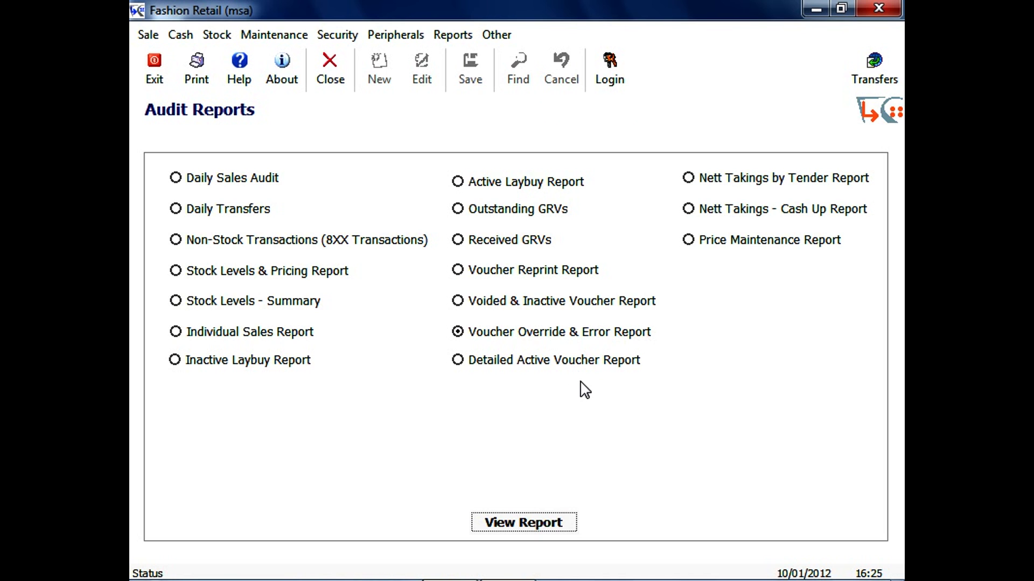
View the Detailed Active Voucher Report with issue dates, amounts and customers, and close it.
click(562, 369)
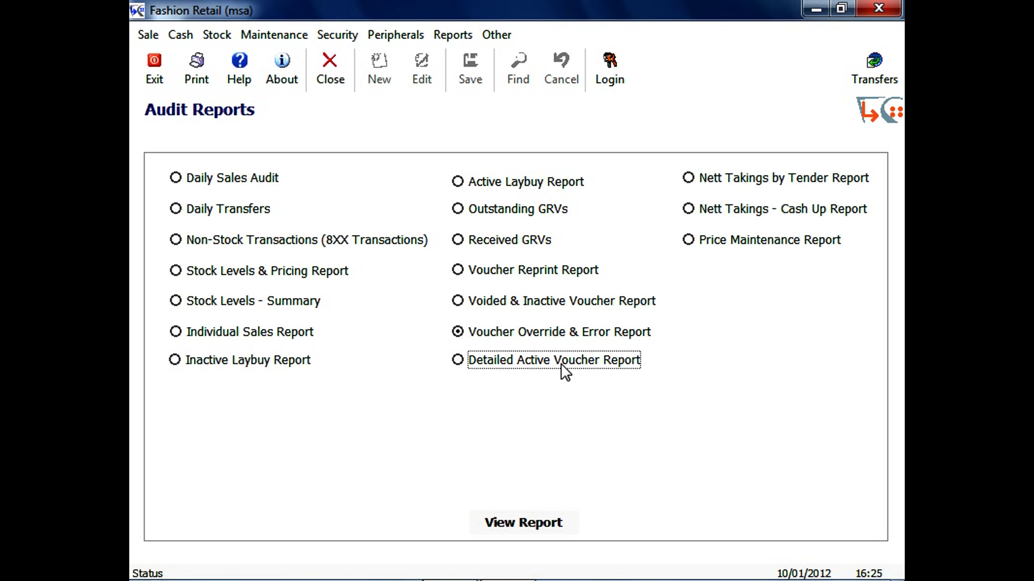
click(532, 526)
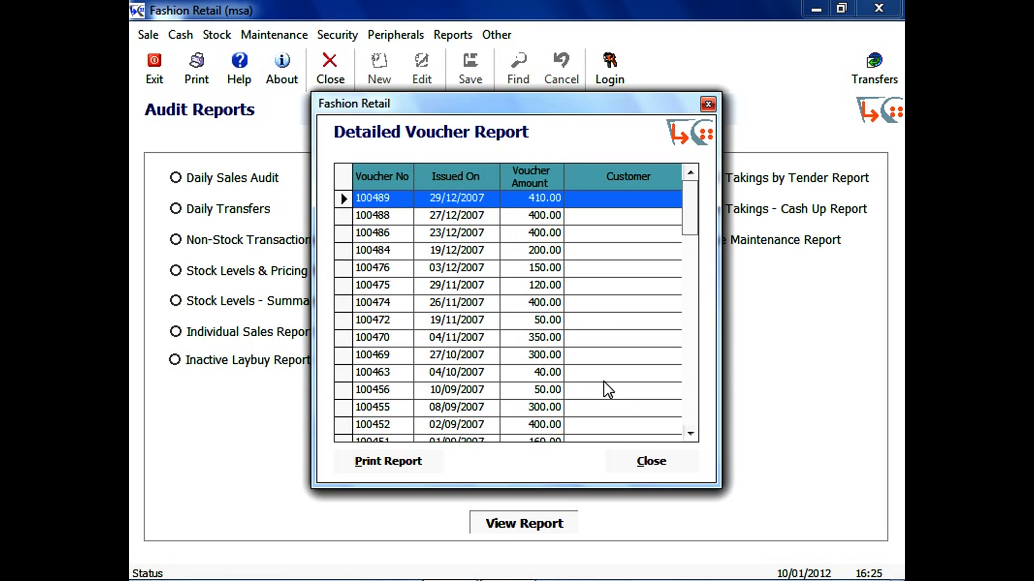
click(680, 473)
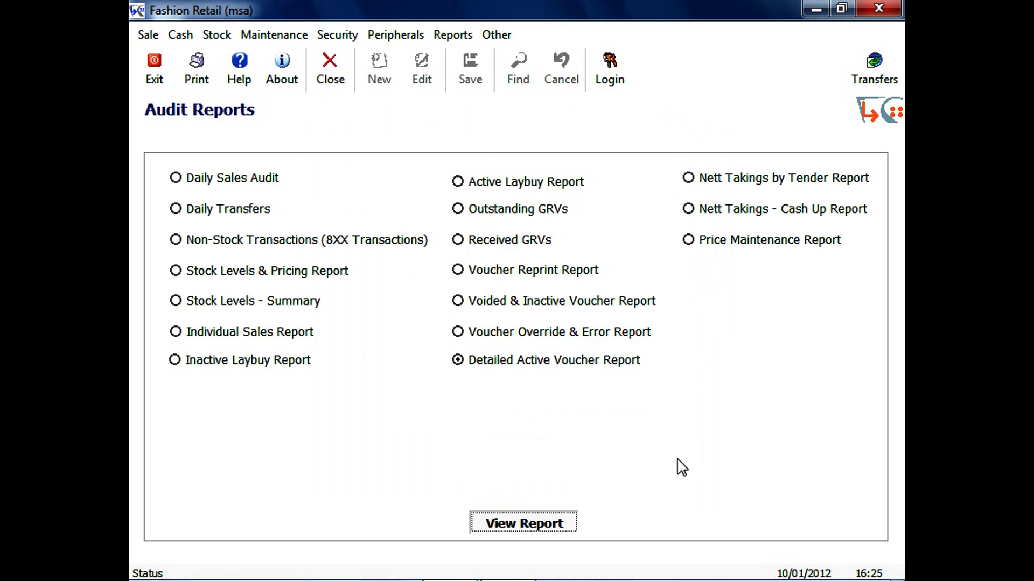
Run the Nett Takings by Tender Report with a start date of 01/01/2012, view the takings per tender type, and close it.
click(784, 182)
click(461, 443)
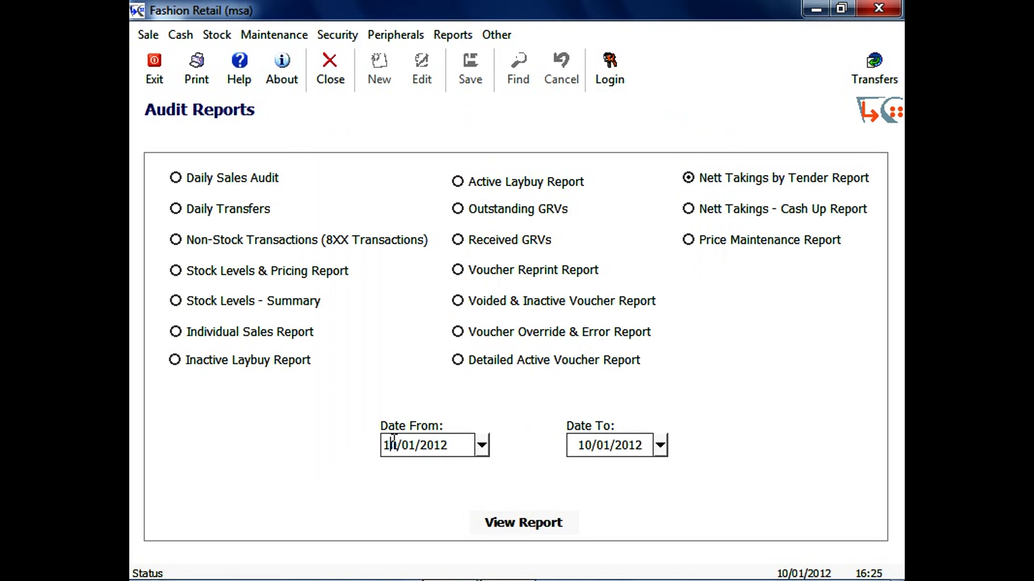
key(Delete)
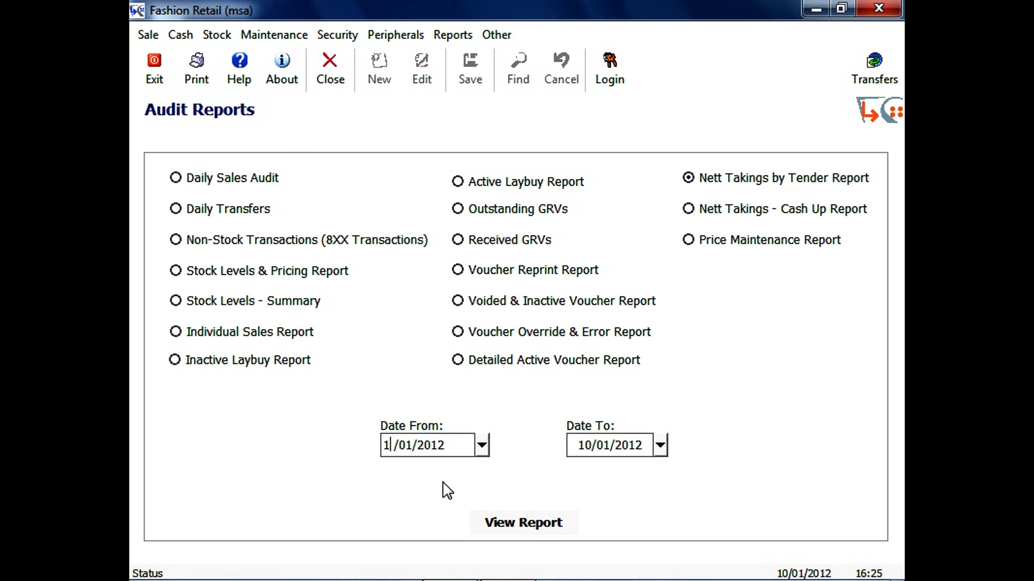
key(BackSpace)
text(01)
key(Tab)
click(529, 521)
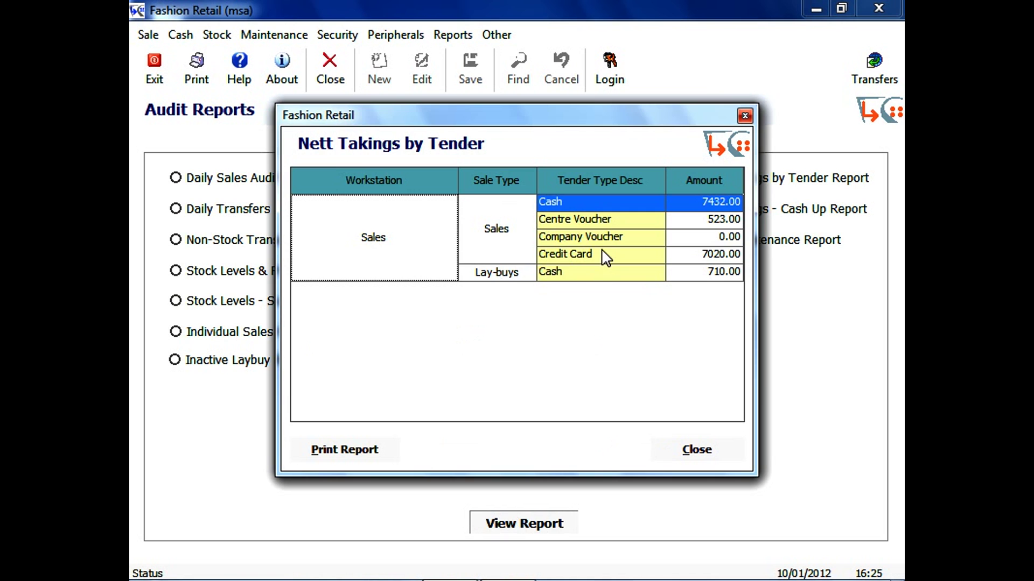
click(697, 451)
Run the Nett Takings - Cash Up Report for 10/01/2012, view the transactions per tender type, and close it.
click(775, 213)
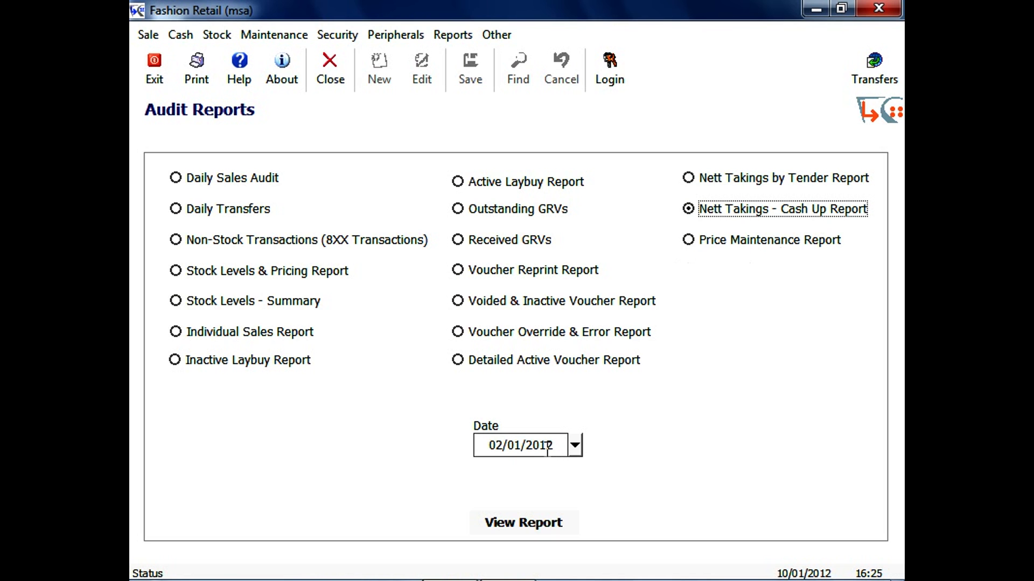
click(501, 448)
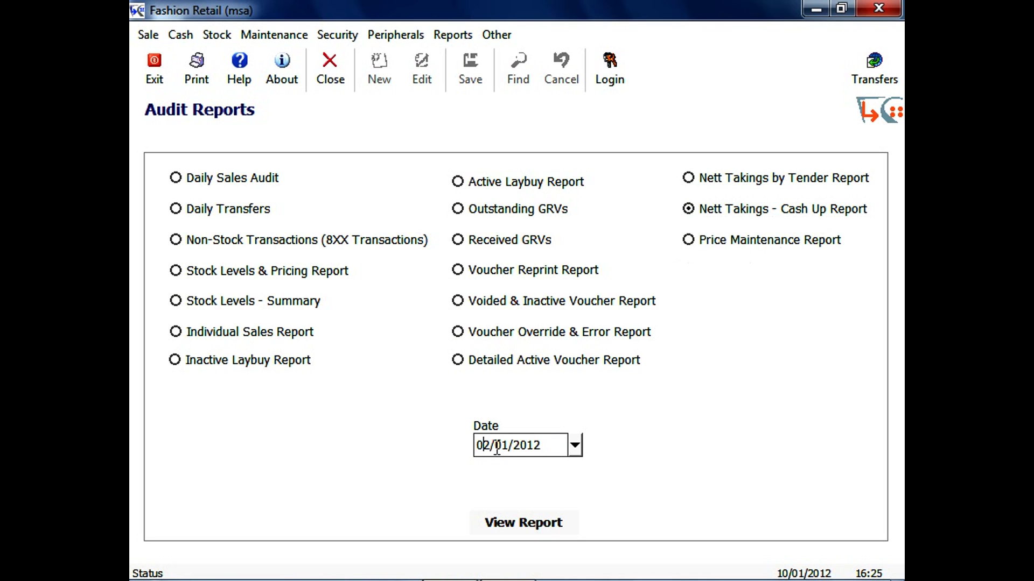
key(BackSpace)
key(Delete)
text(10)
click(545, 530)
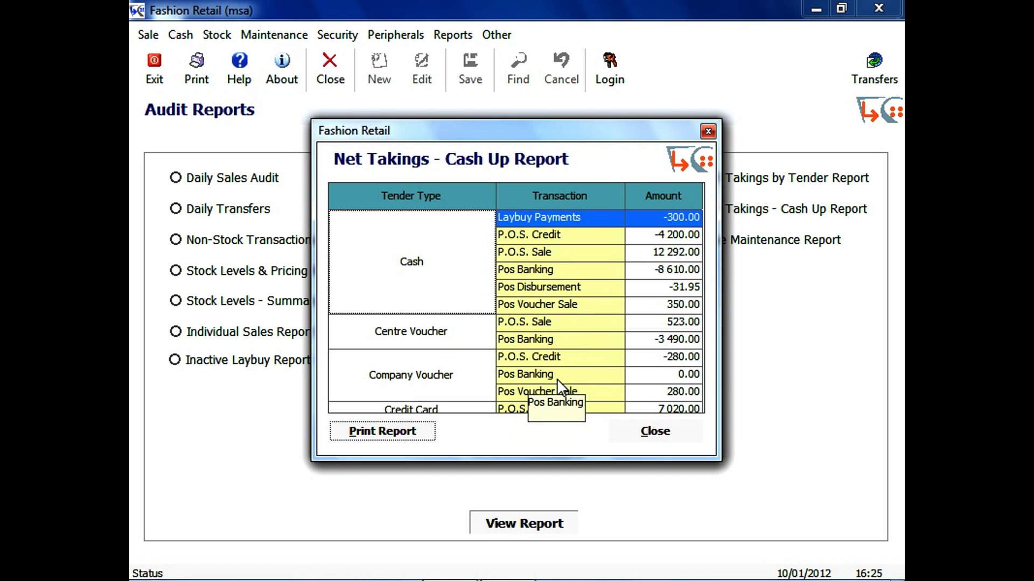
click(673, 436)
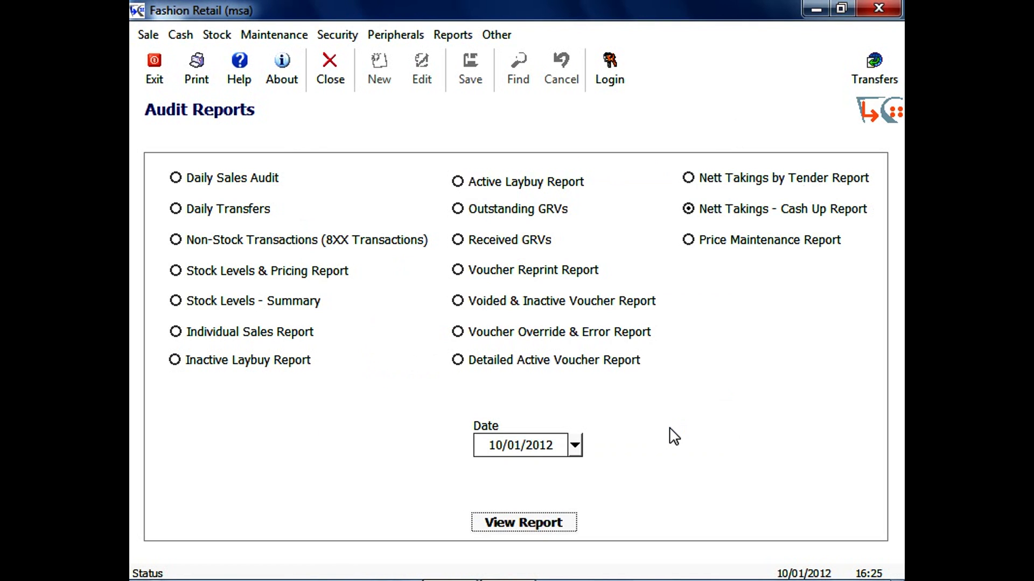
Choose the Price Maintenance Report, set its stock room to In Store and open the price event choices.
click(750, 242)
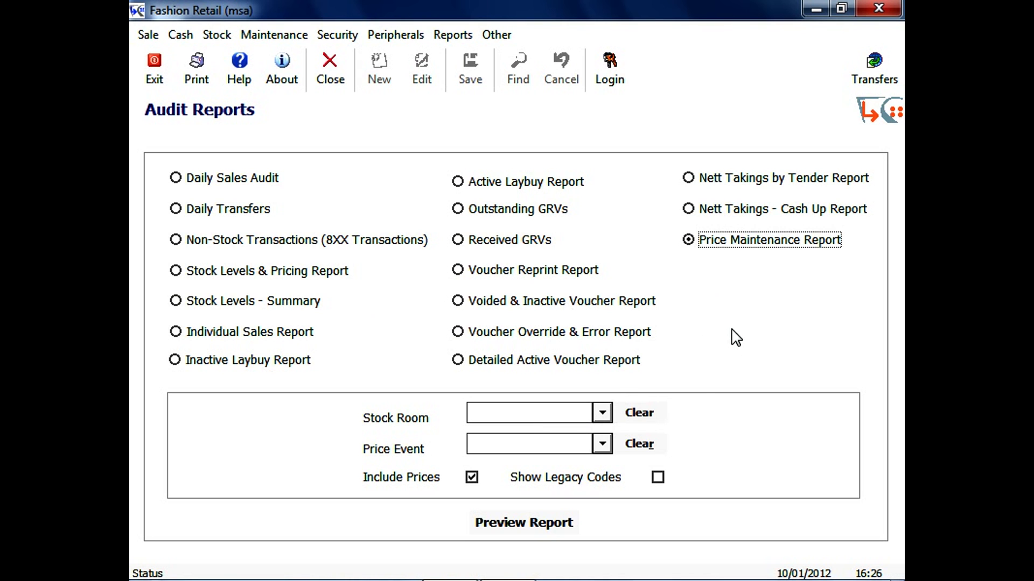
click(602, 413)
click(587, 429)
click(600, 448)
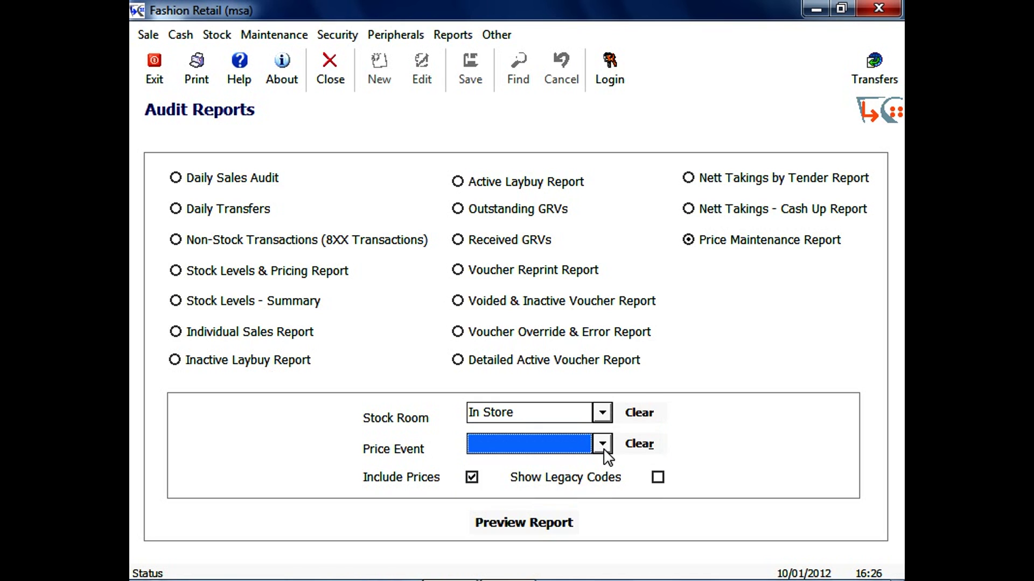